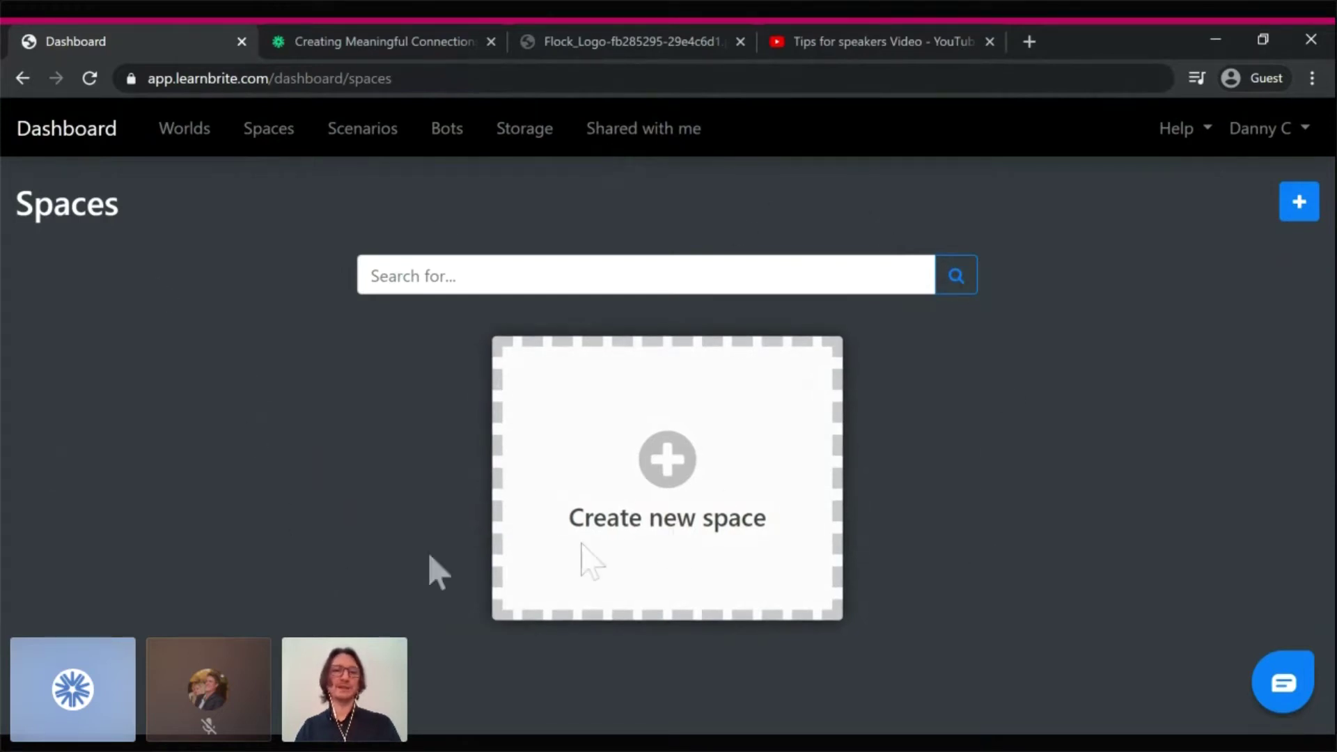
# Create a space named 'Conference' from the Virtual Conference template
pyautogui.click(668, 479)
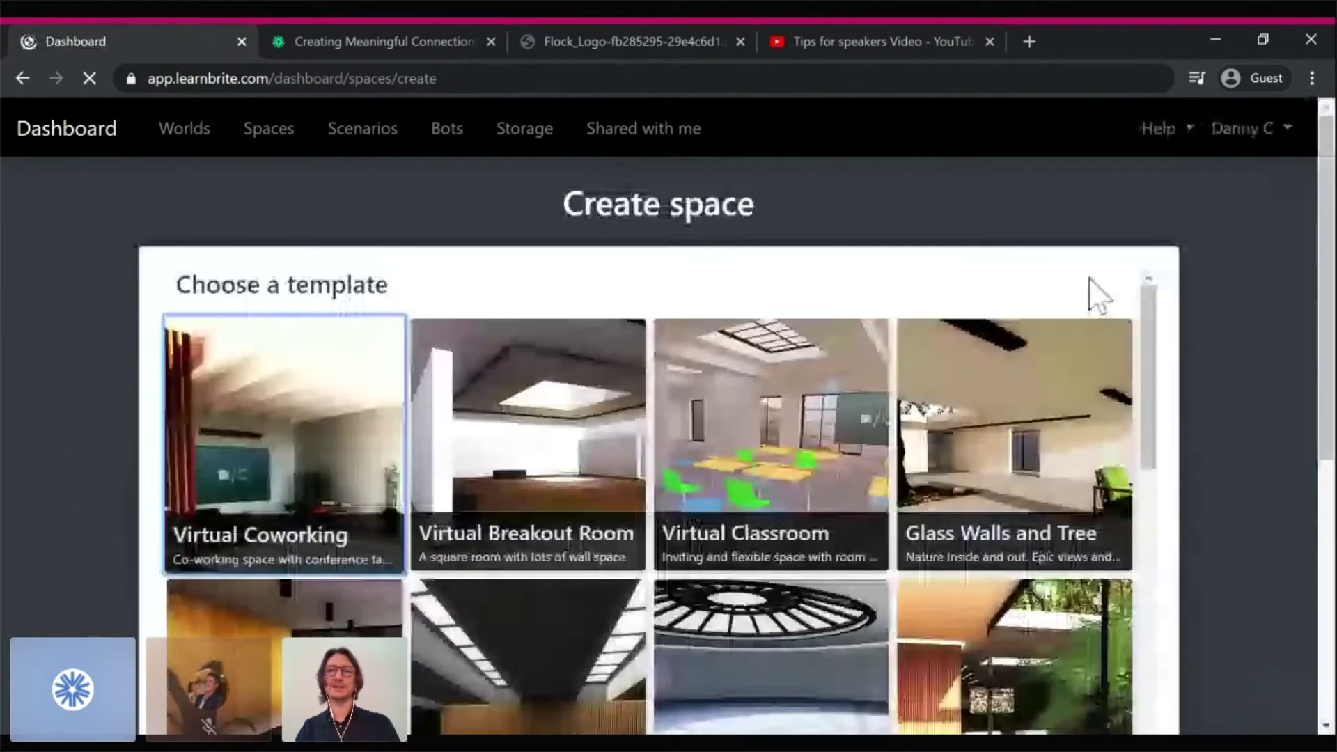
pyautogui.scroll(-2, 1097, 296)
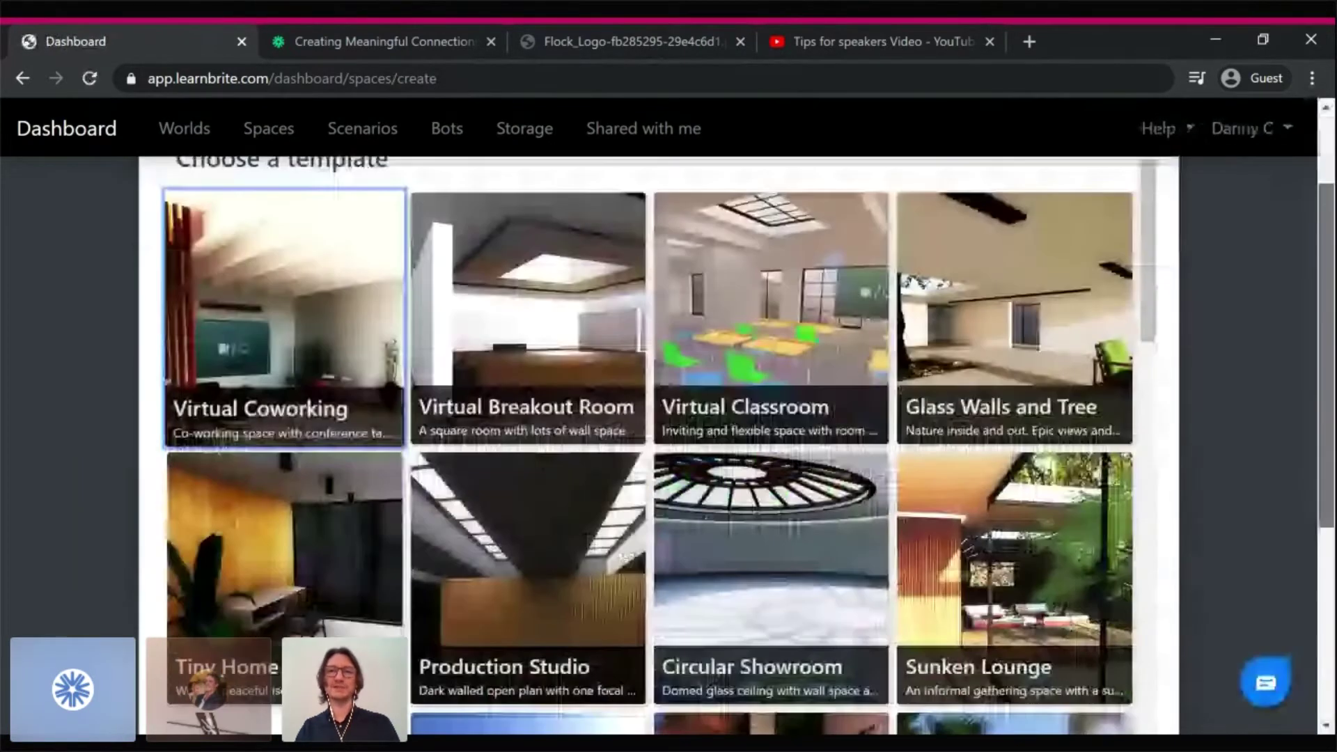
pyautogui.scroll(-1, 1164, 238)
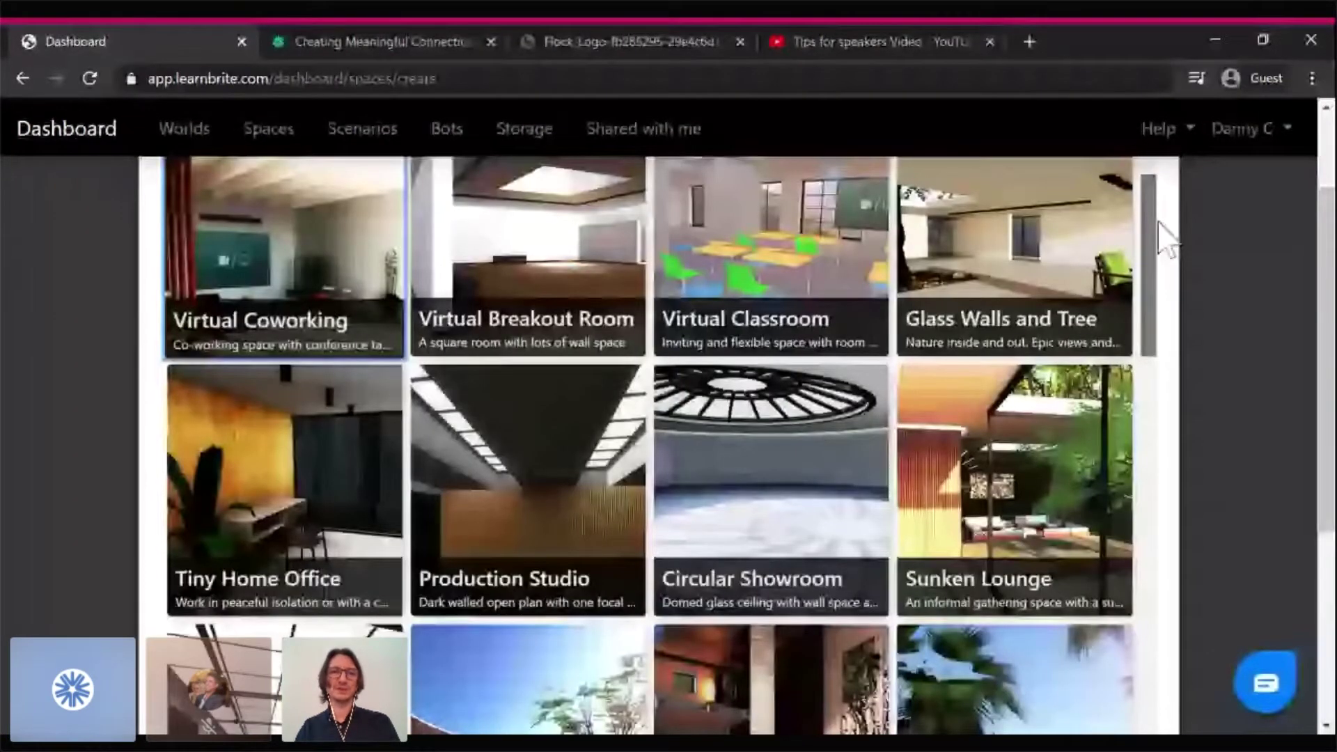
pyautogui.scroll(-4, 345, 223)
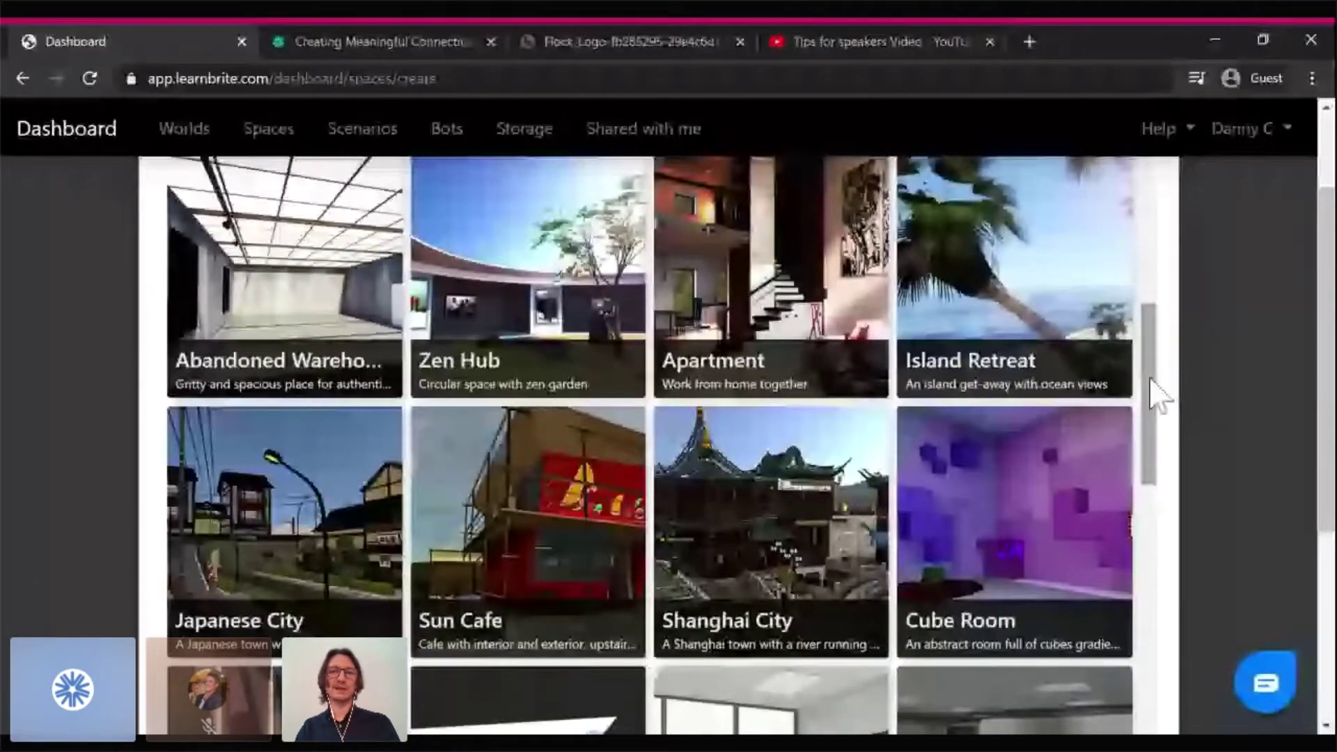
pyautogui.moveTo(1149, 379); pyautogui.dragTo(1191, 582)
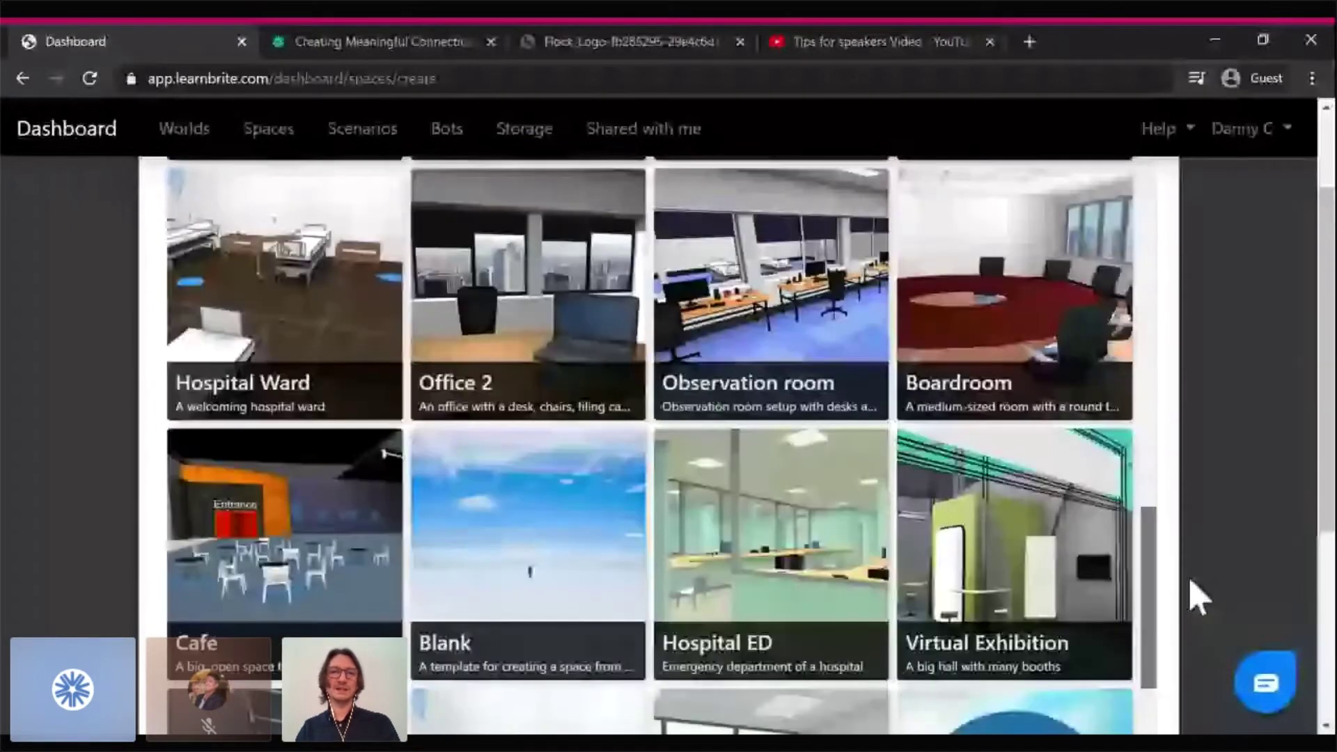
pyautogui.scroll(-3, 1197, 598)
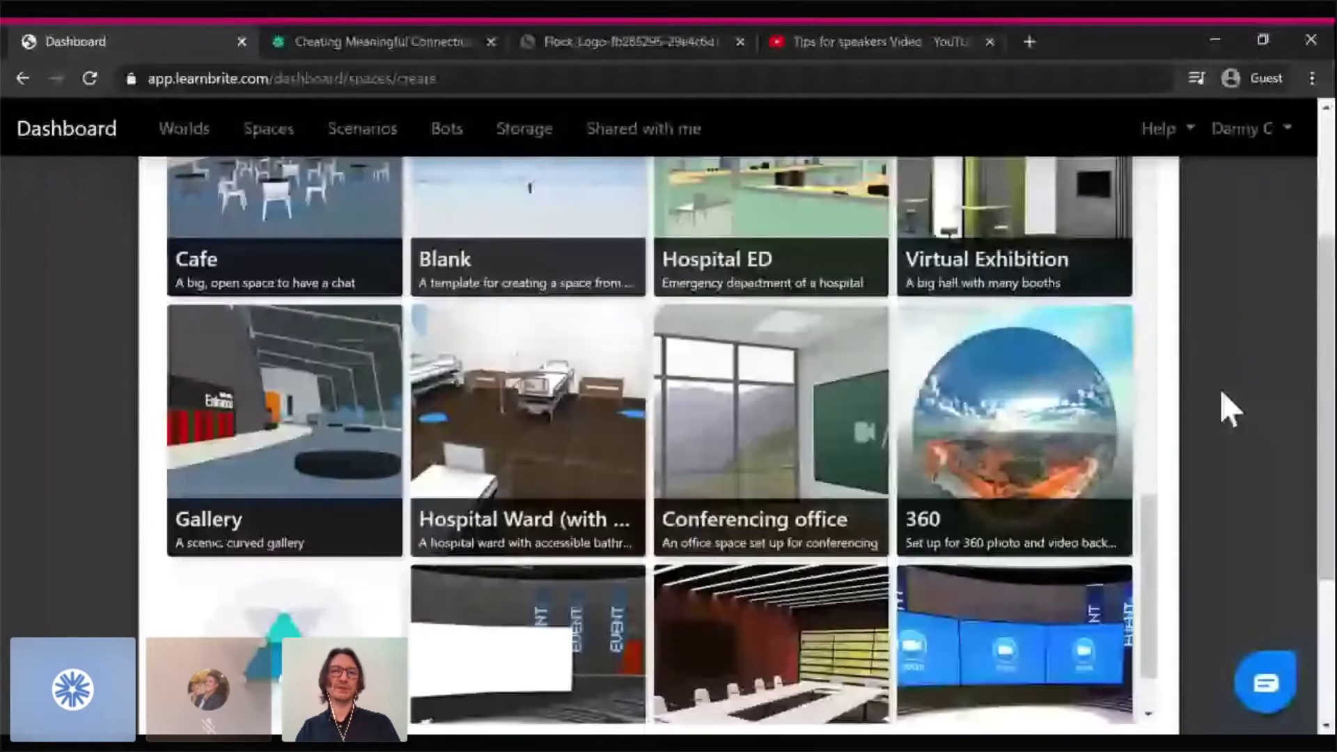
pyautogui.scroll(-3, 1229, 408)
pyautogui.scroll(-2, 613, 454)
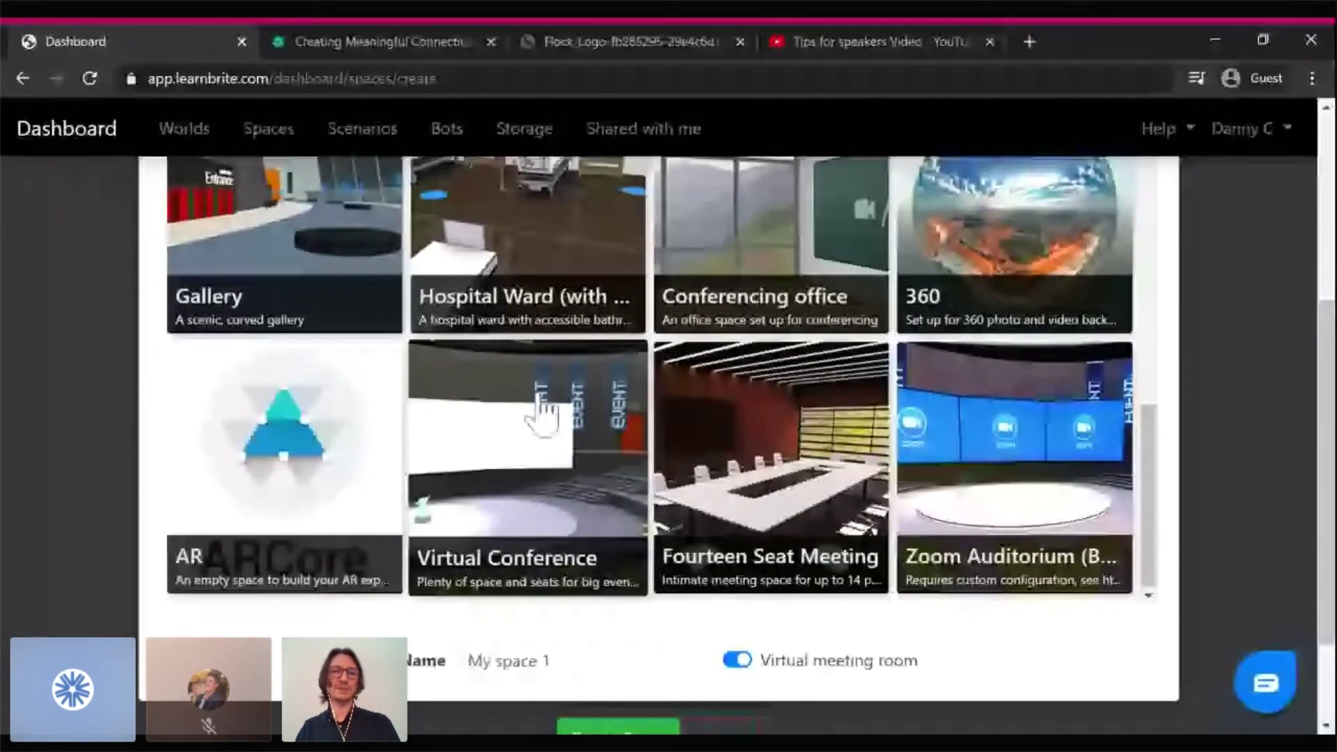
pyautogui.click(542, 413)
pyautogui.write('Conference')
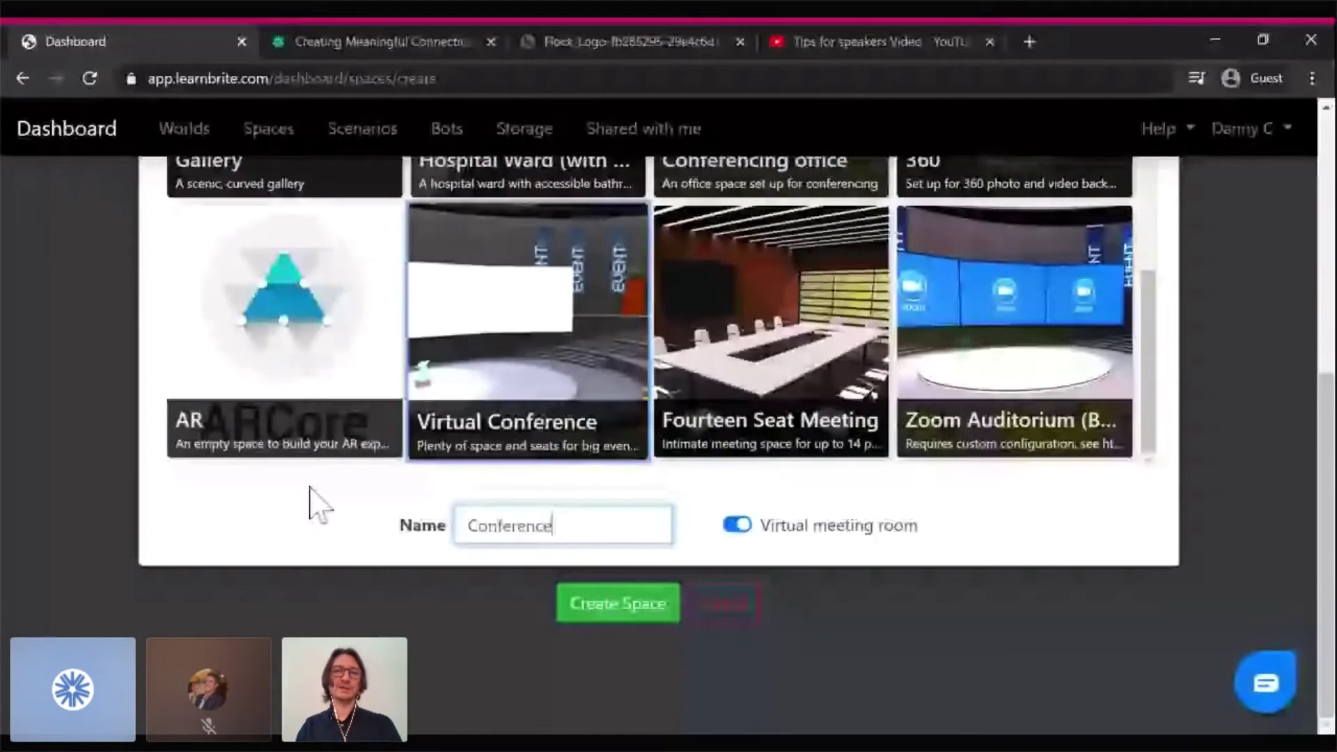
pyautogui.click(617, 603)
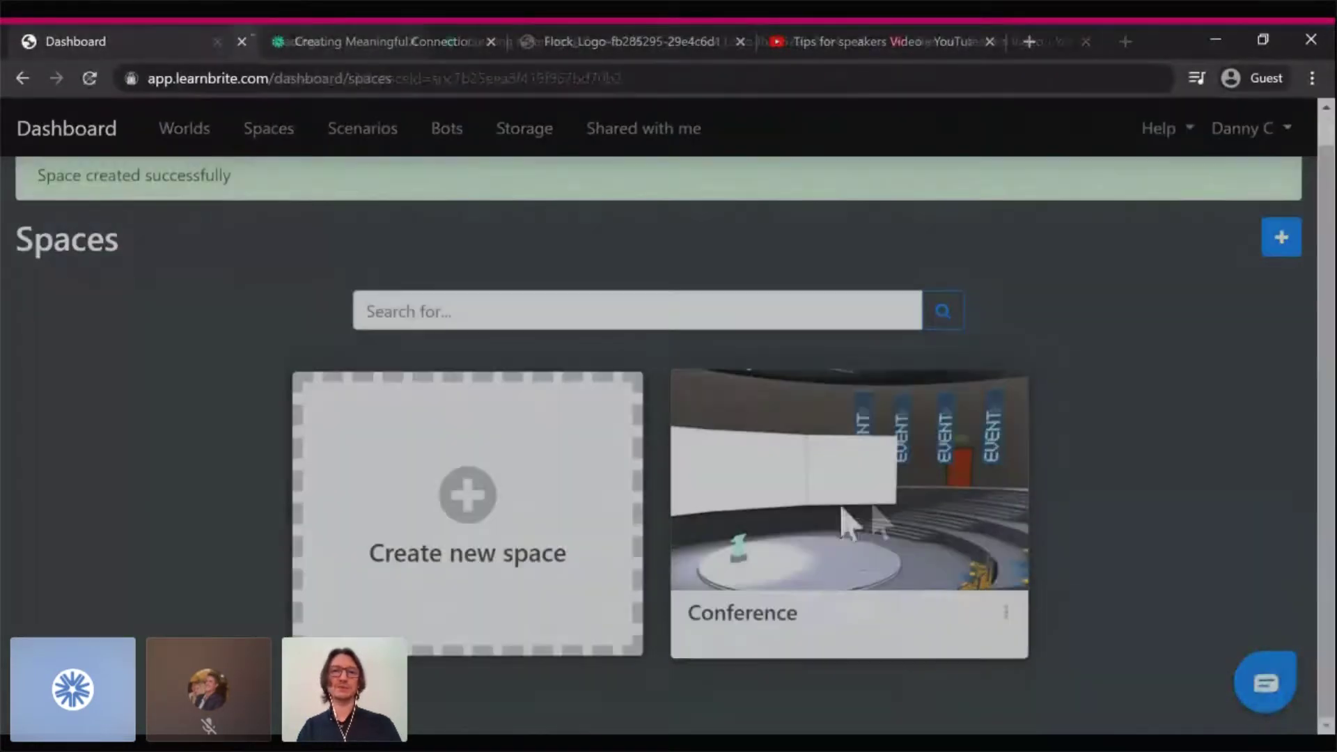
# Open the Conference space in a new tab to look around, then close it
pyautogui.click(846, 518)
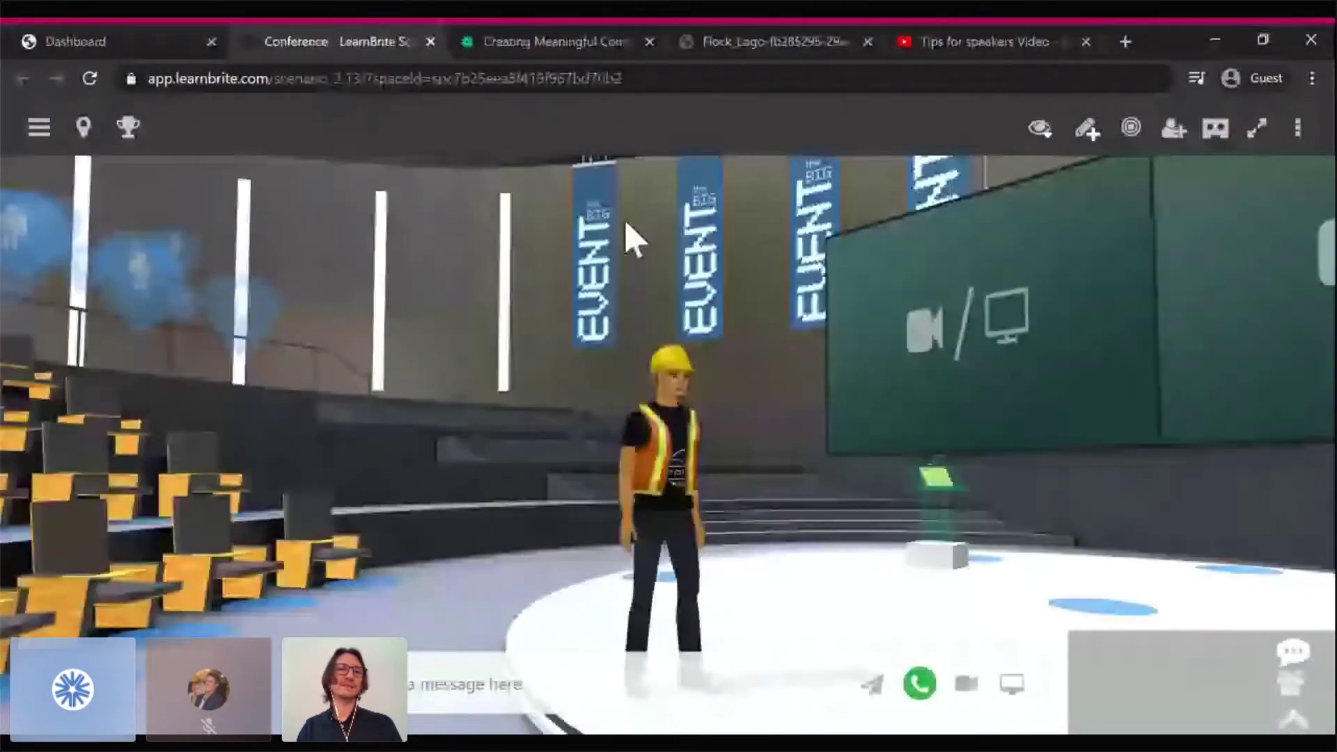
pyautogui.hotkey('ctrl', 'w')
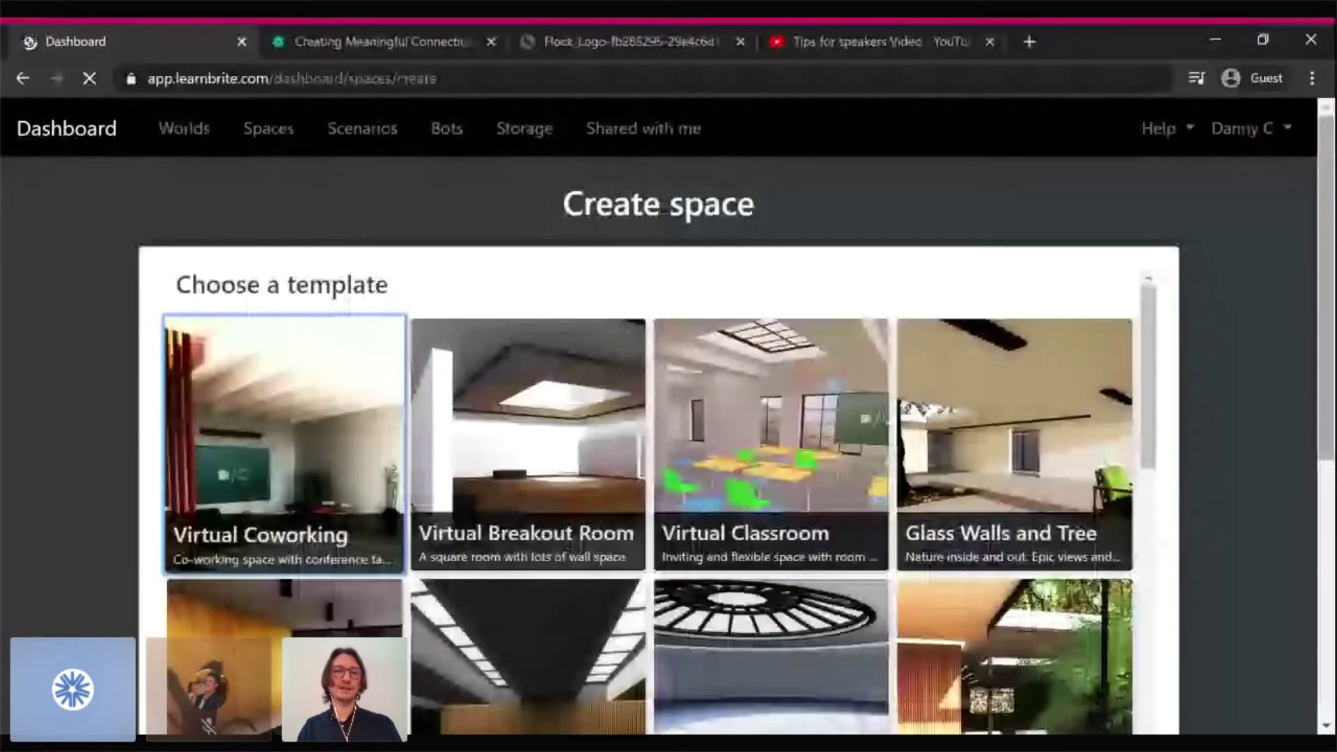
pyautogui.scroll(-5, 1161, 324)
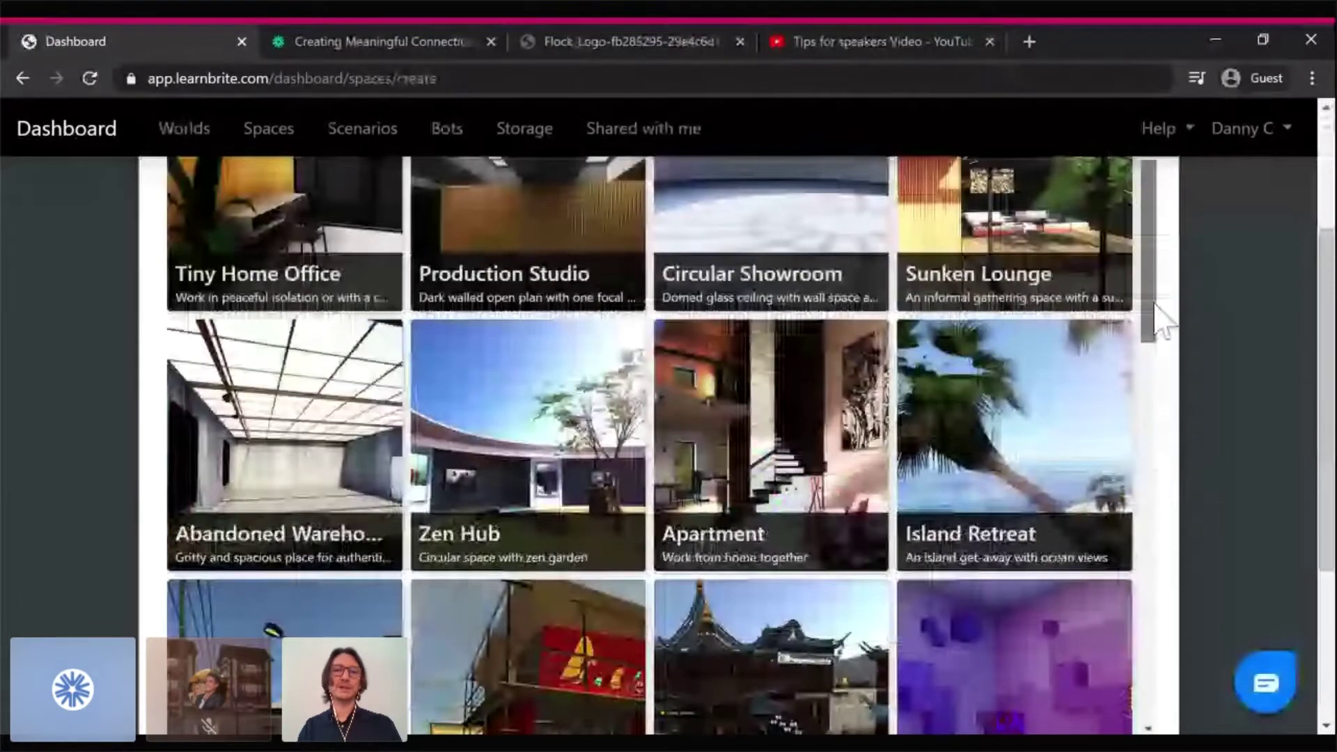
pyautogui.moveTo(1156, 306); pyautogui.dragTo(1199, 591)
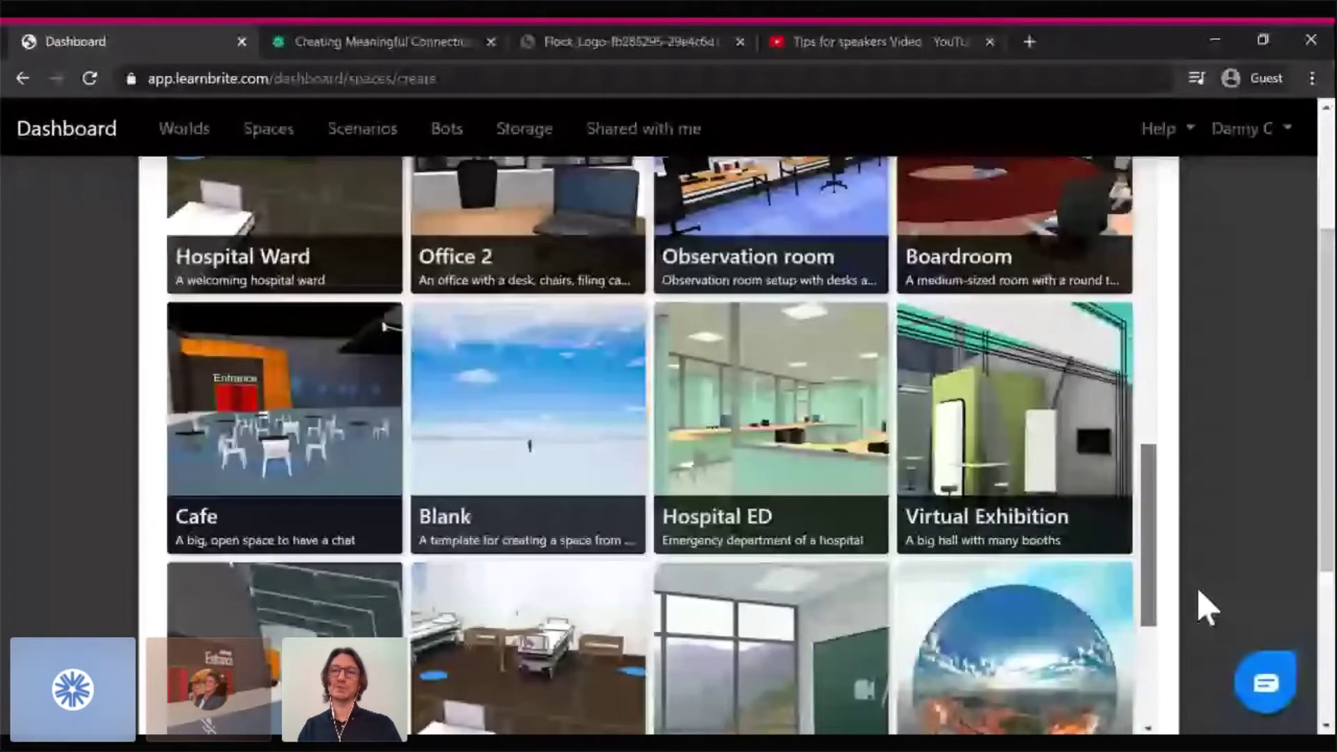
pyautogui.scroll(-1, 1157, 523)
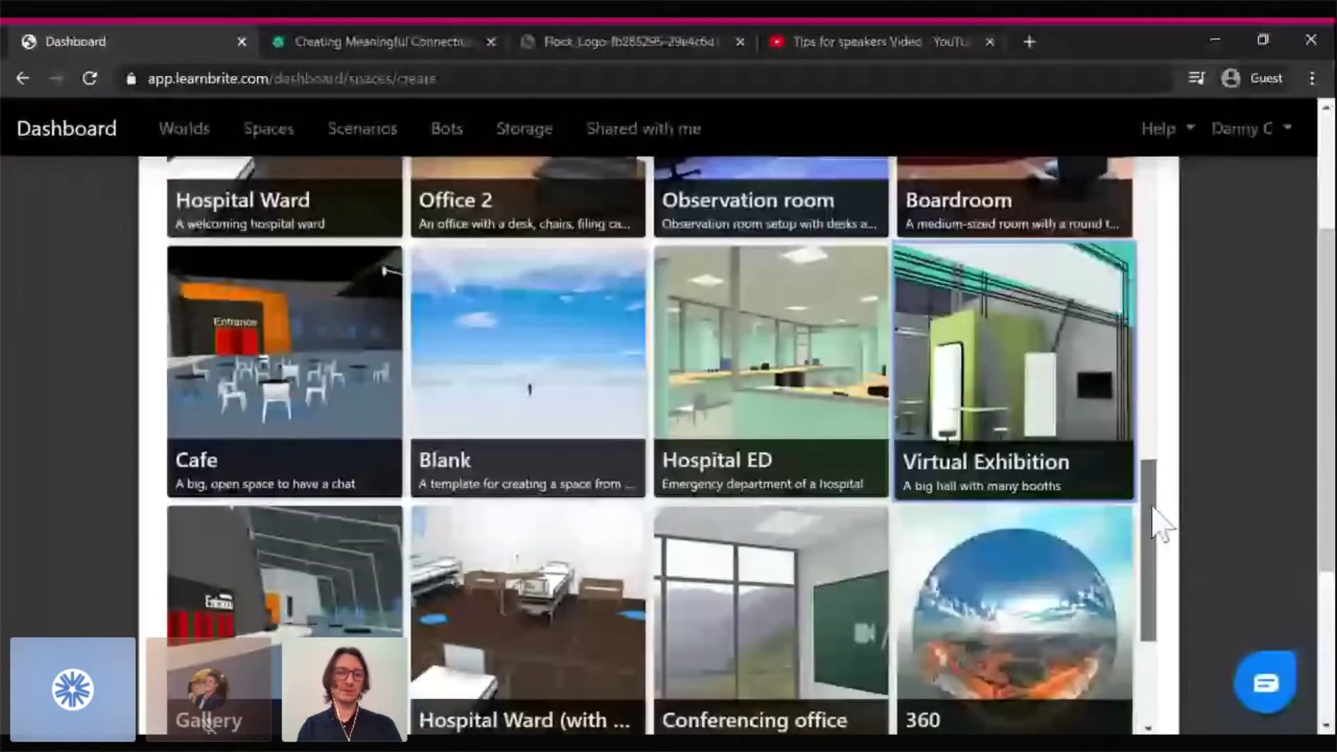
pyautogui.scroll(-5, 585, 500)
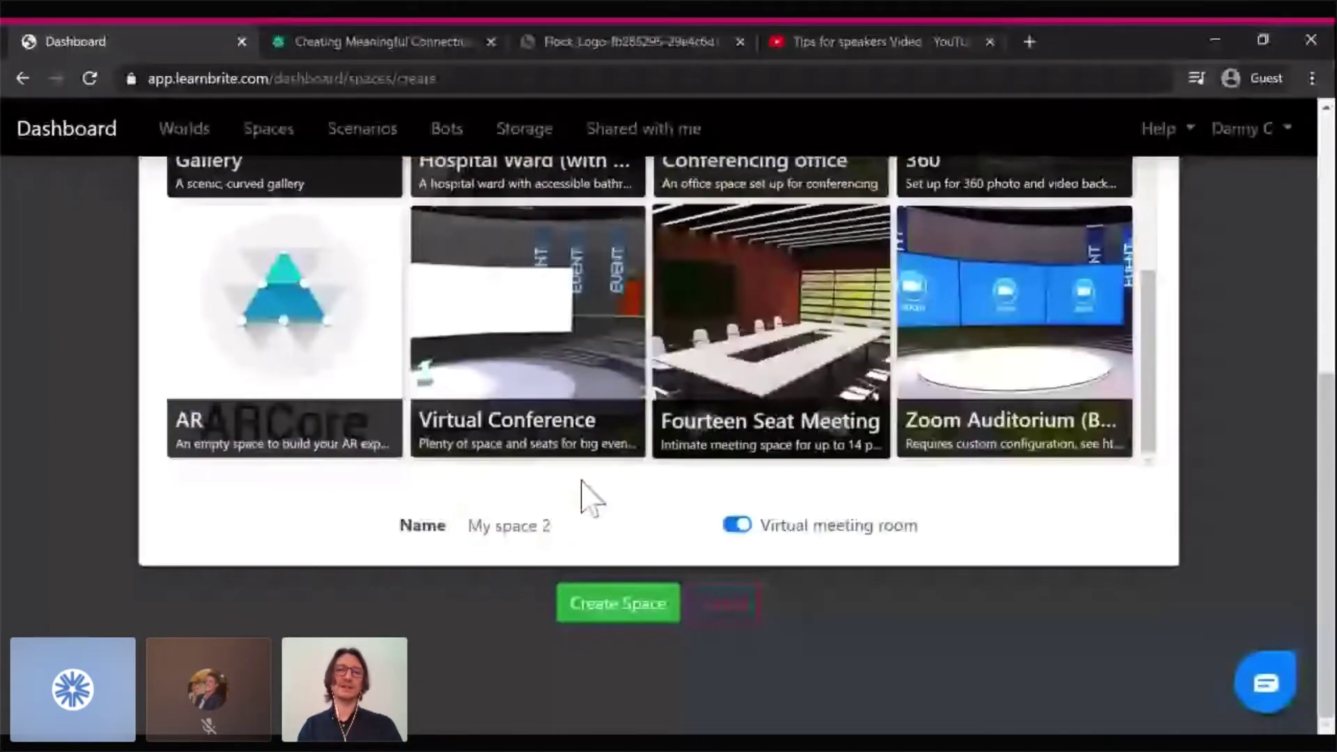
# Create the Expo, Breakout 1 and Breakout 2 spaces
pyautogui.click(618, 603)
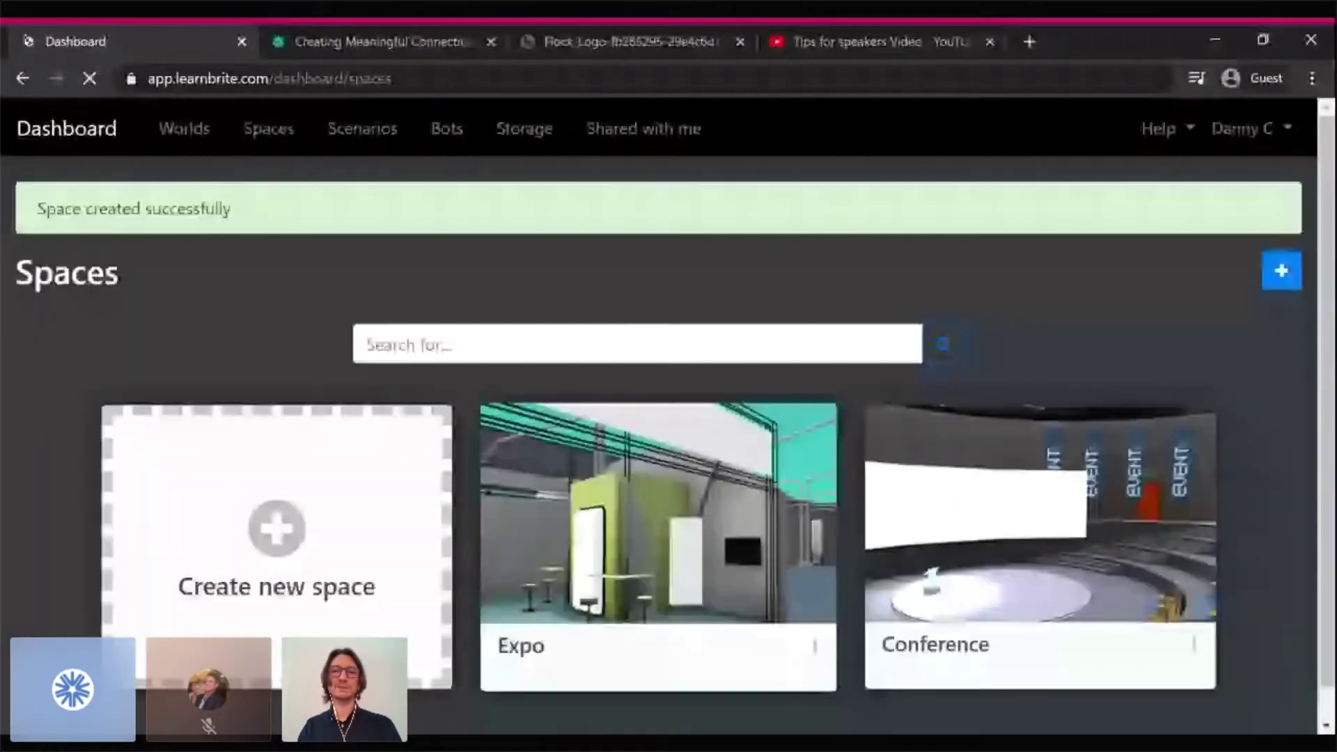
pyautogui.scroll(-1, 940, 600)
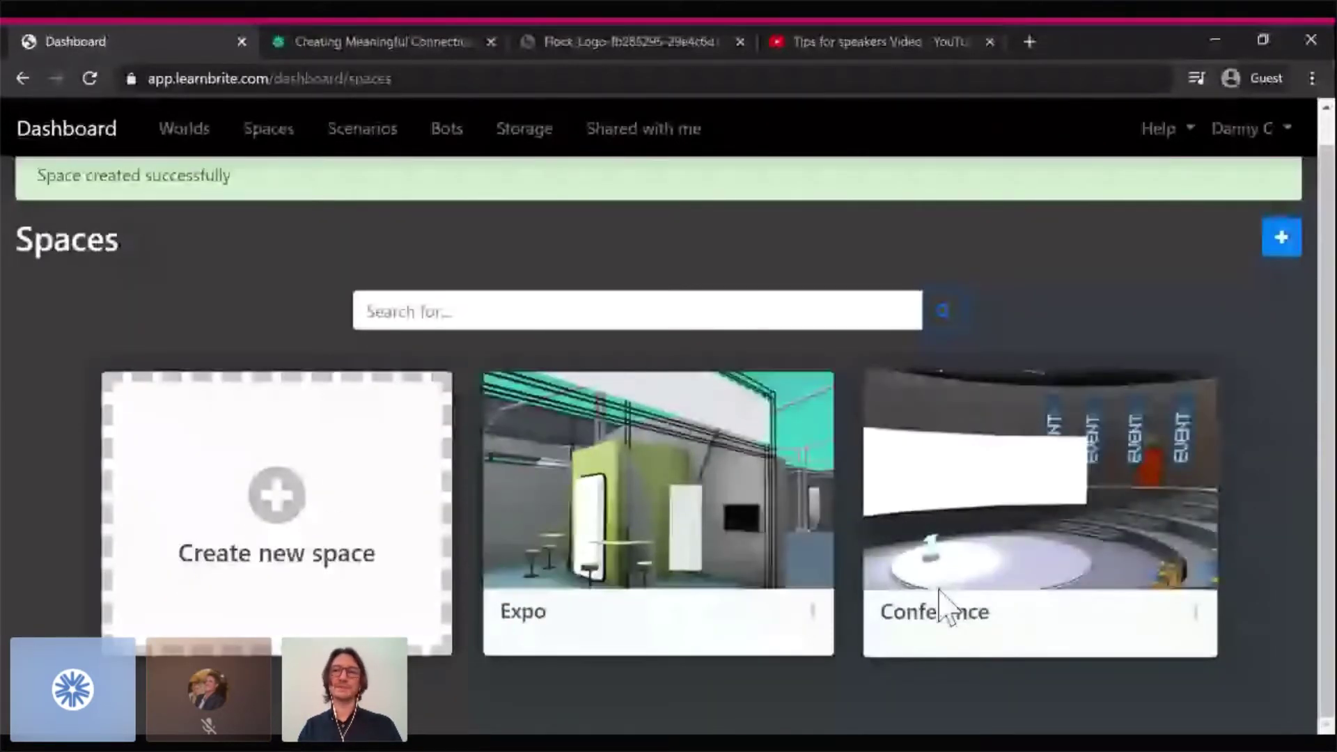
pyautogui.click(1281, 237)
pyautogui.scroll(-1, 1332, 251)
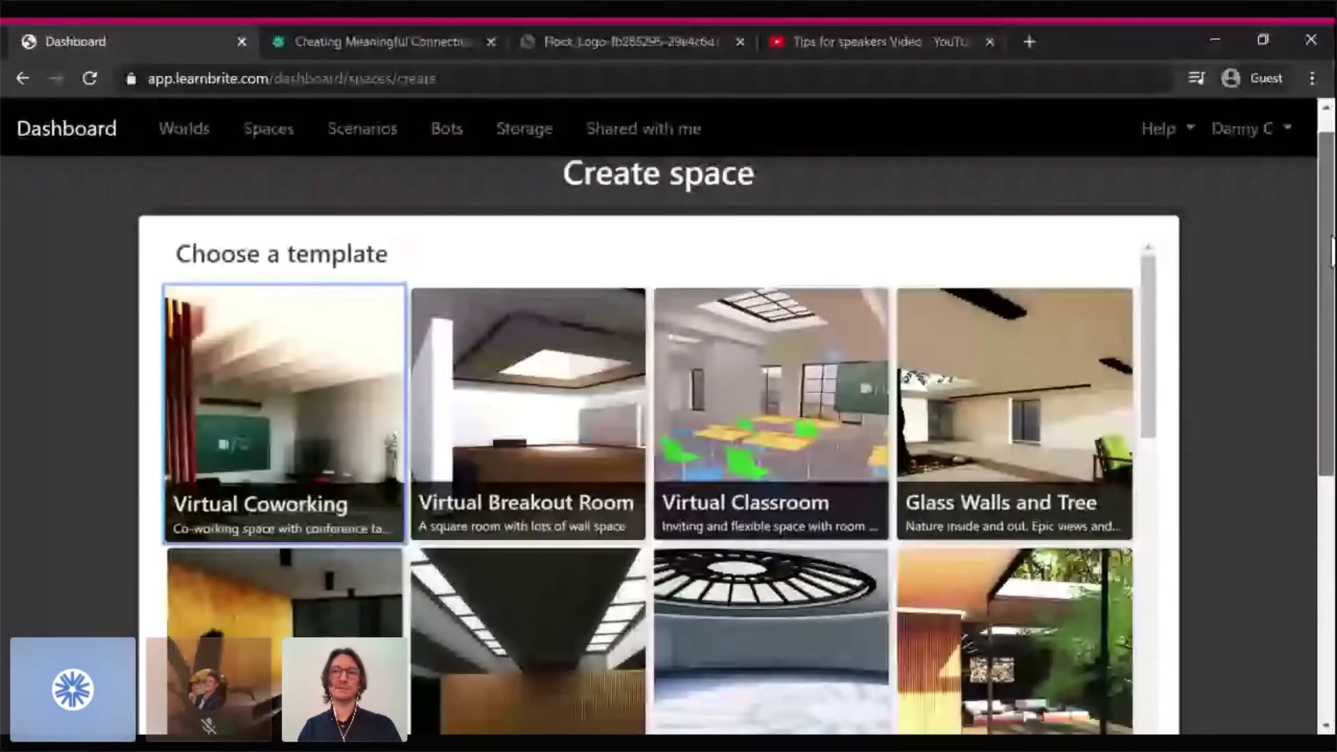
pyautogui.scroll(-5, 841, 570)
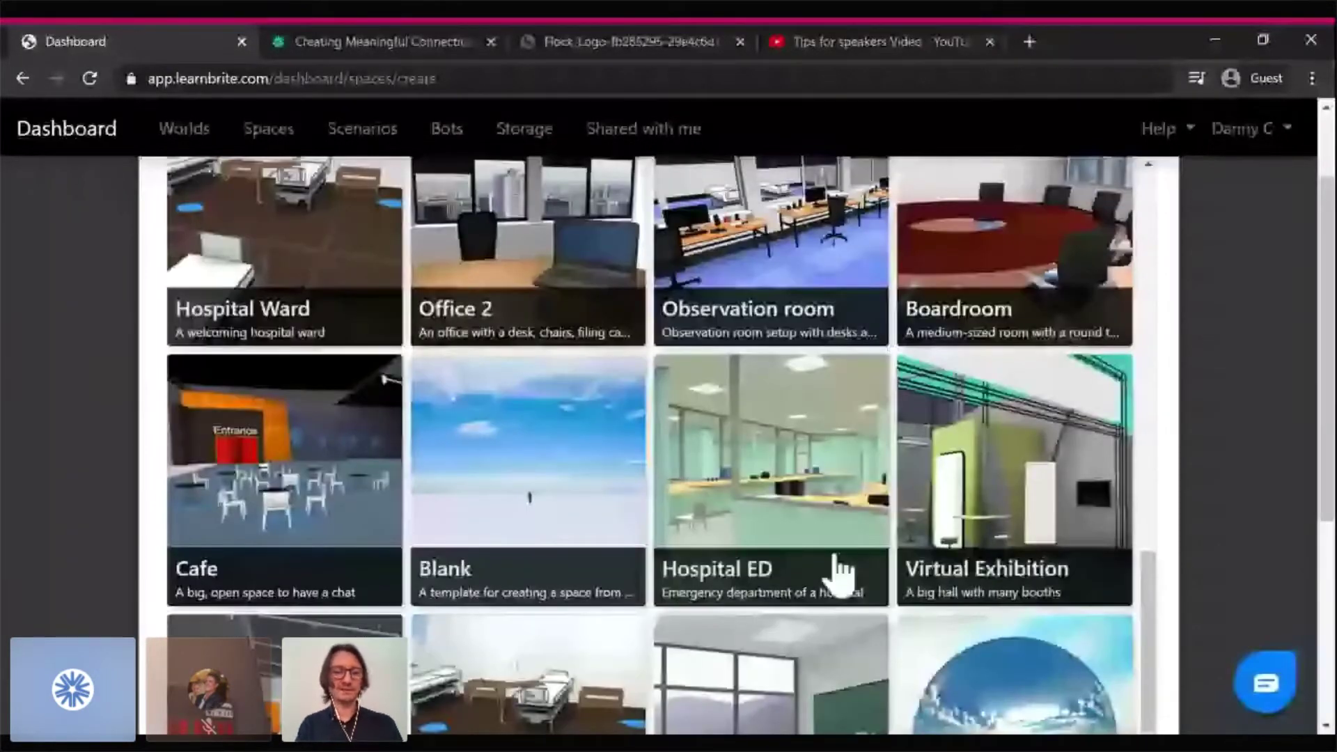
pyautogui.scroll(-5, 841, 570)
pyautogui.press('Return')
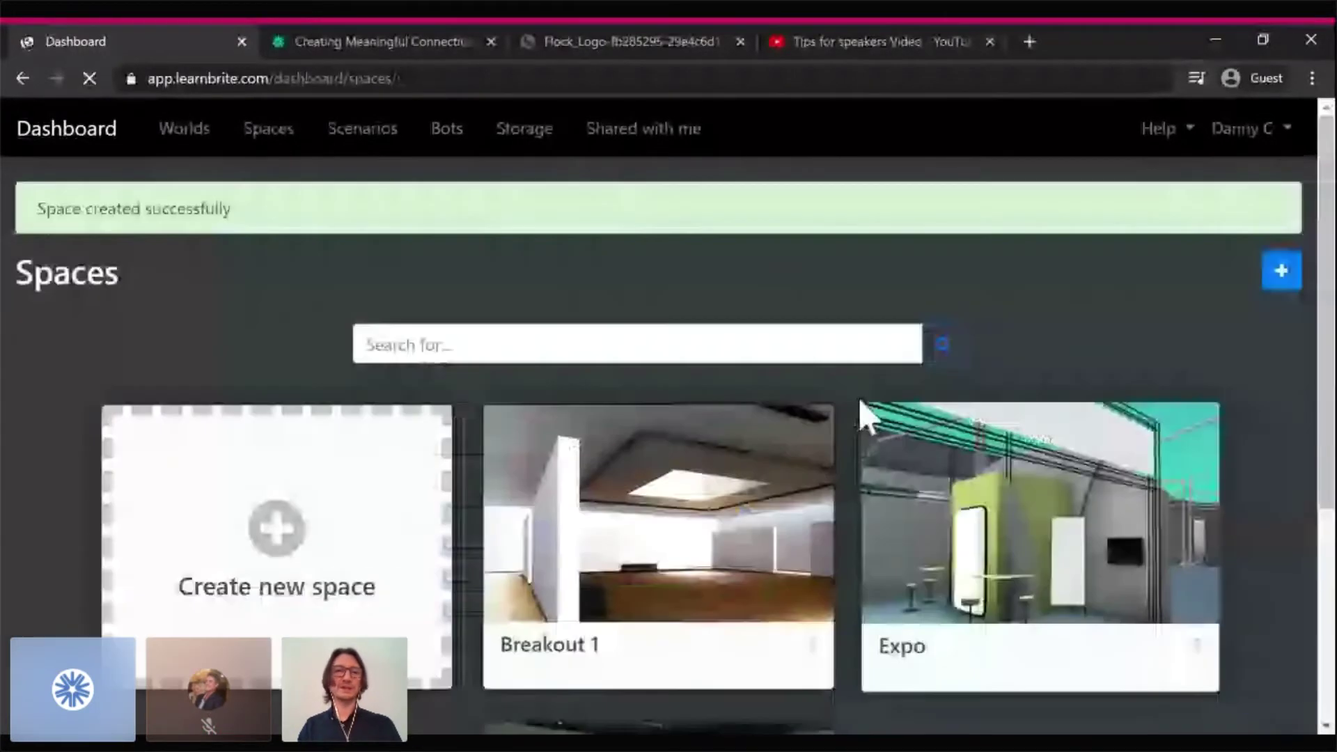
pyautogui.click(389, 385)
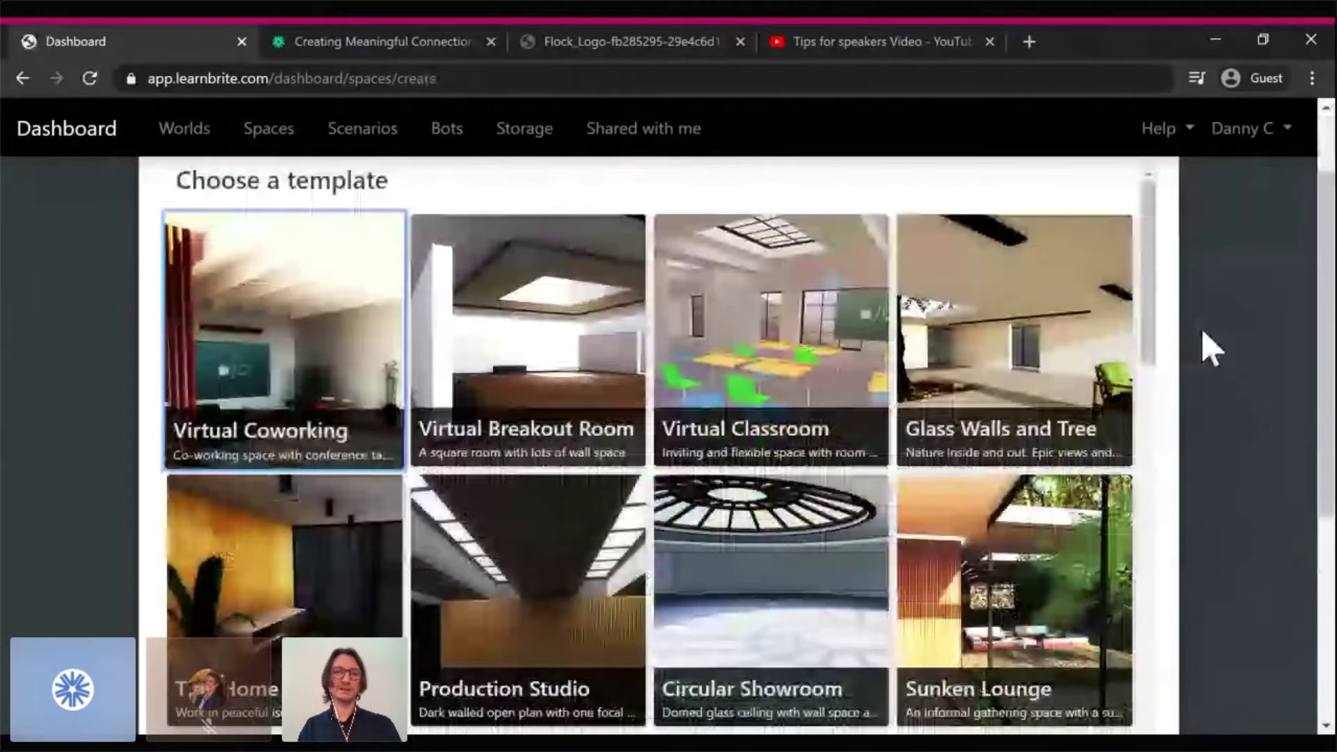
pyautogui.scroll(-10, 1211, 348)
pyautogui.scroll(-2, 1150, 693)
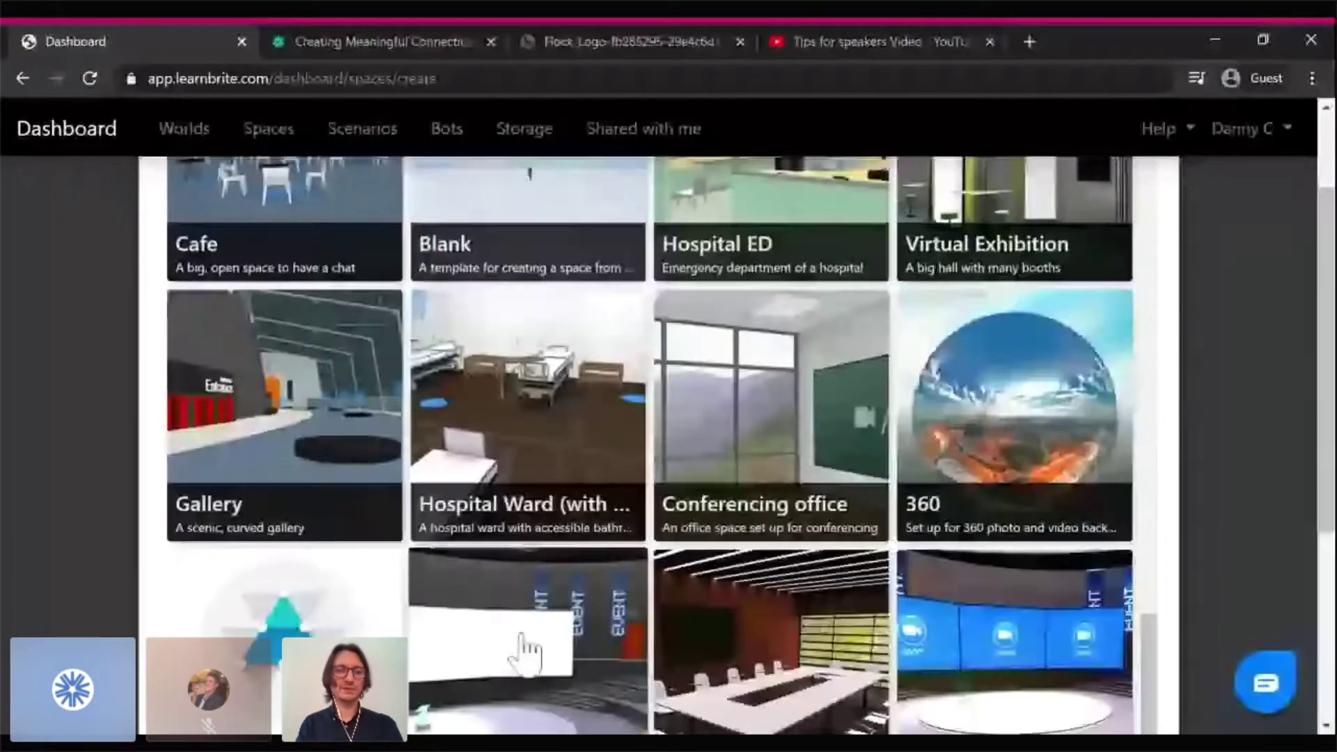
pyautogui.scroll(-3, 528, 649)
pyautogui.click(618, 606)
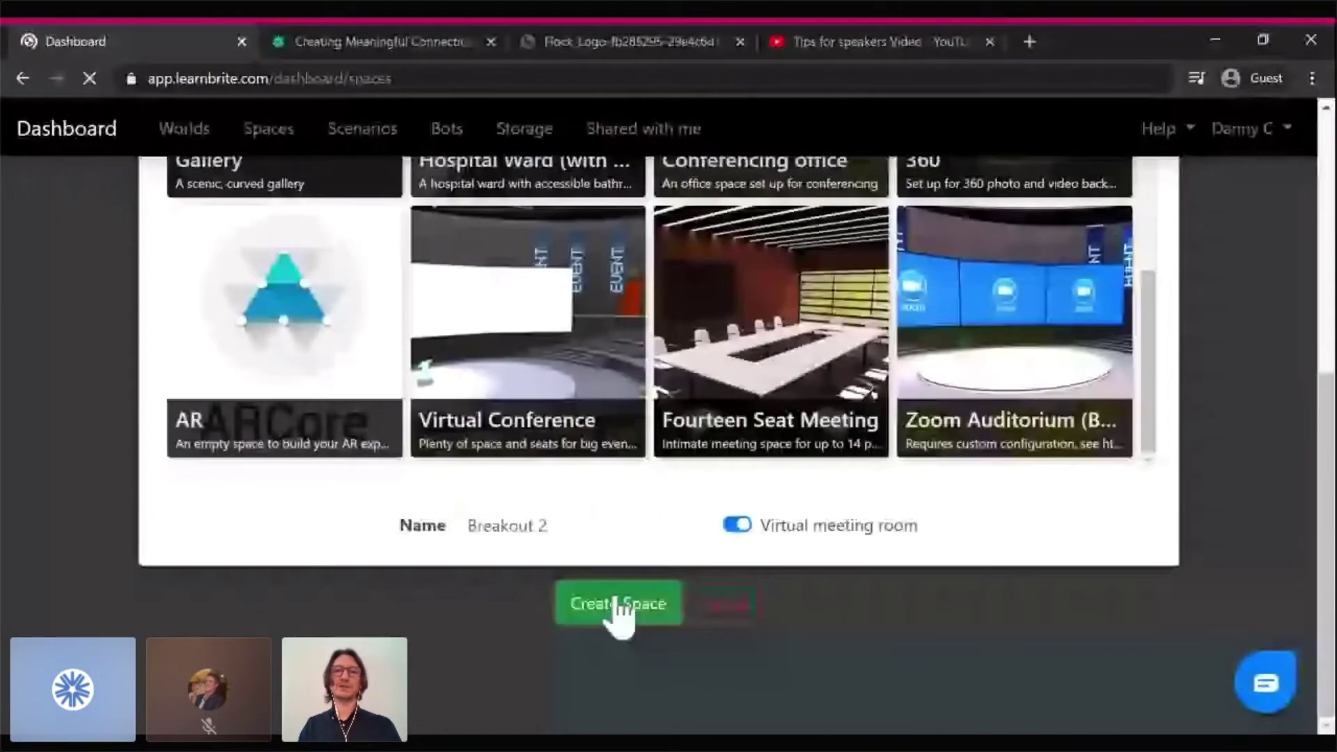
pyautogui.scroll(-3, 643, 534)
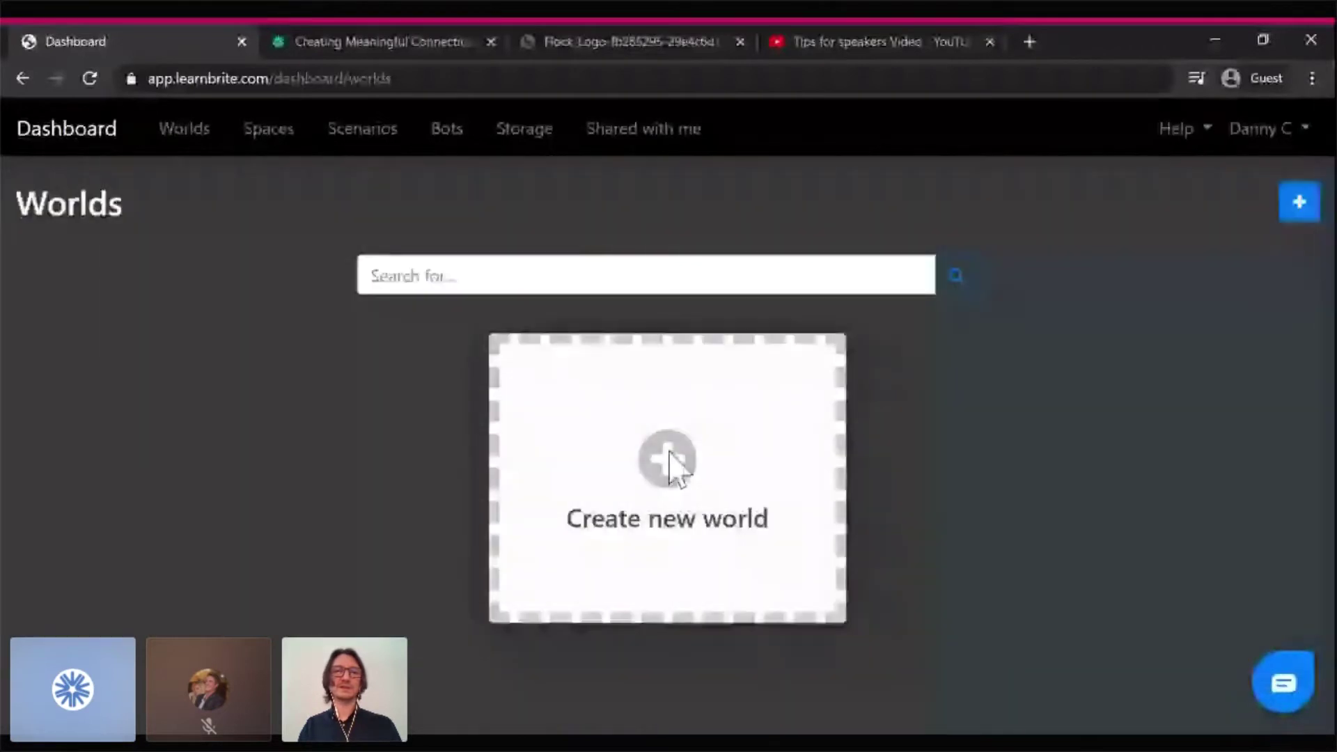
# Save a new world 'Flock World' with Conference, Expo, Breakout 1 and Breakout 2
pyautogui.click(665, 460)
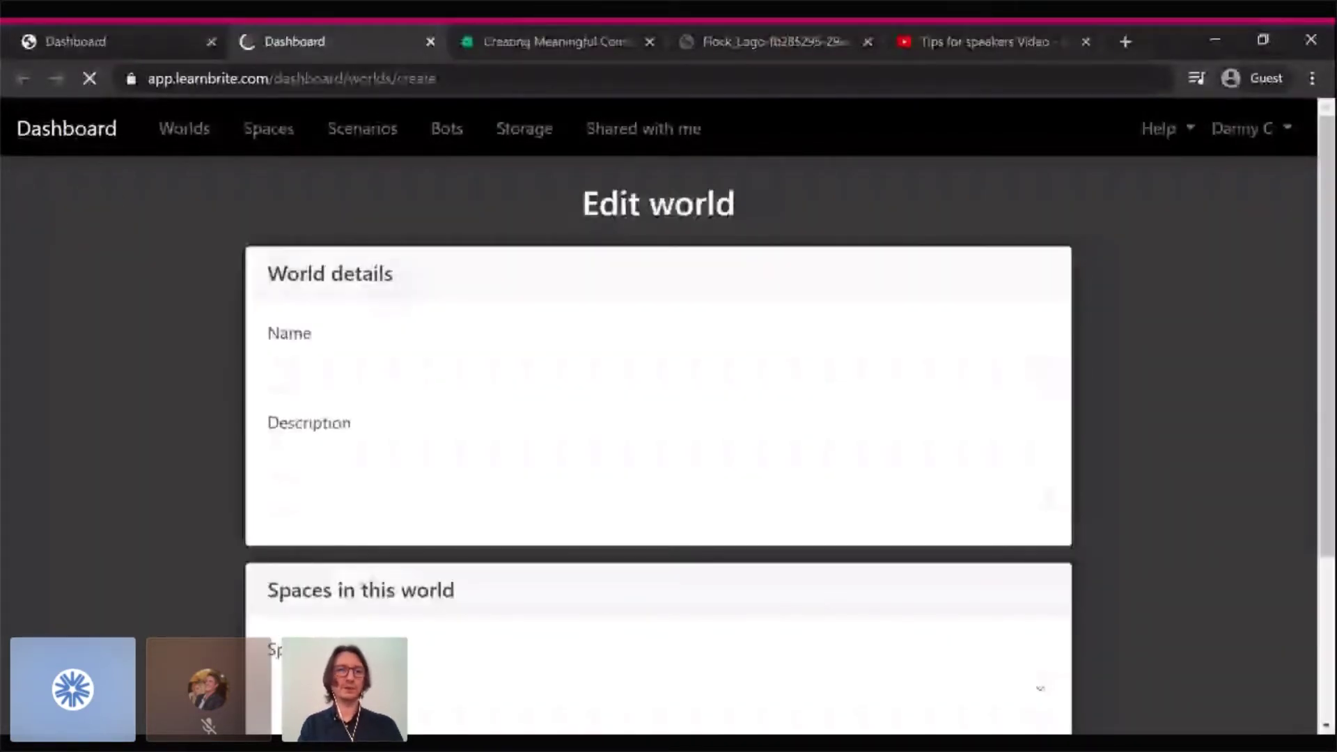
pyautogui.write('Flock World')
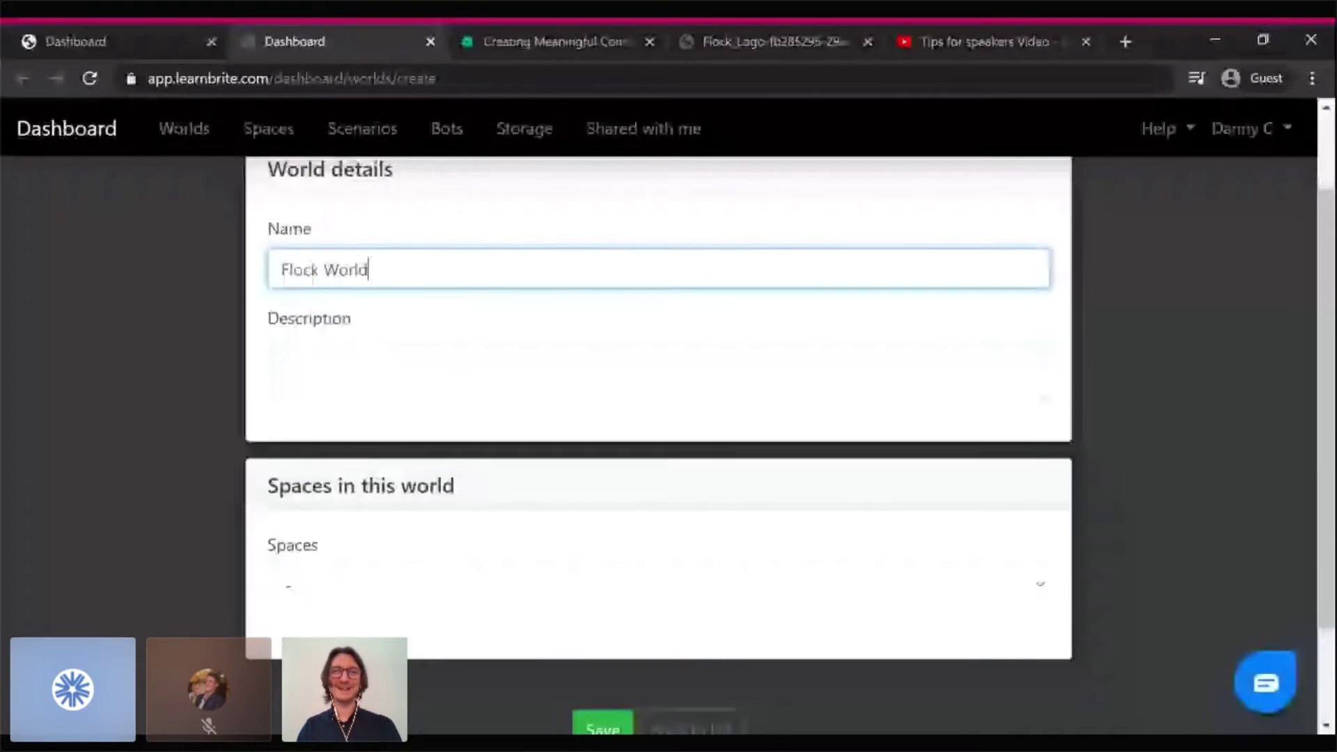
pyautogui.scroll(-1, 1097, 402)
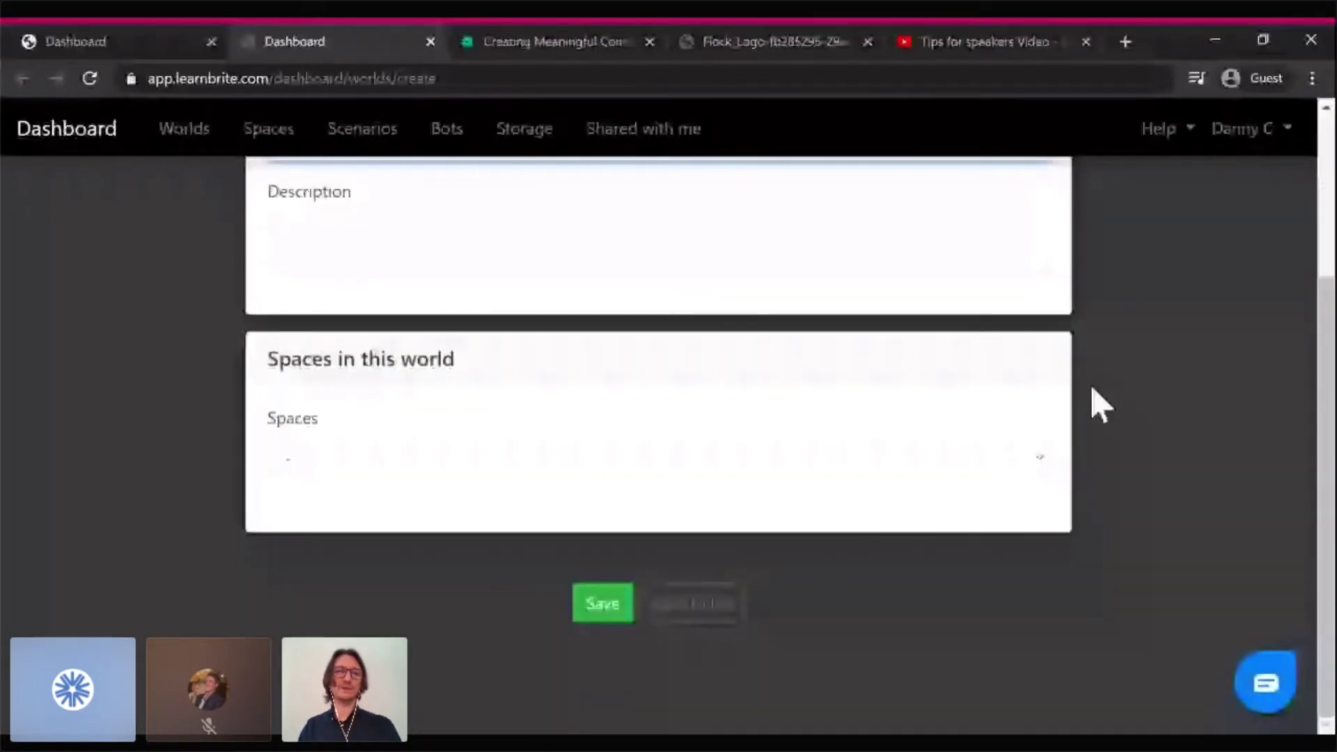
pyautogui.scroll(-1, 606, 533)
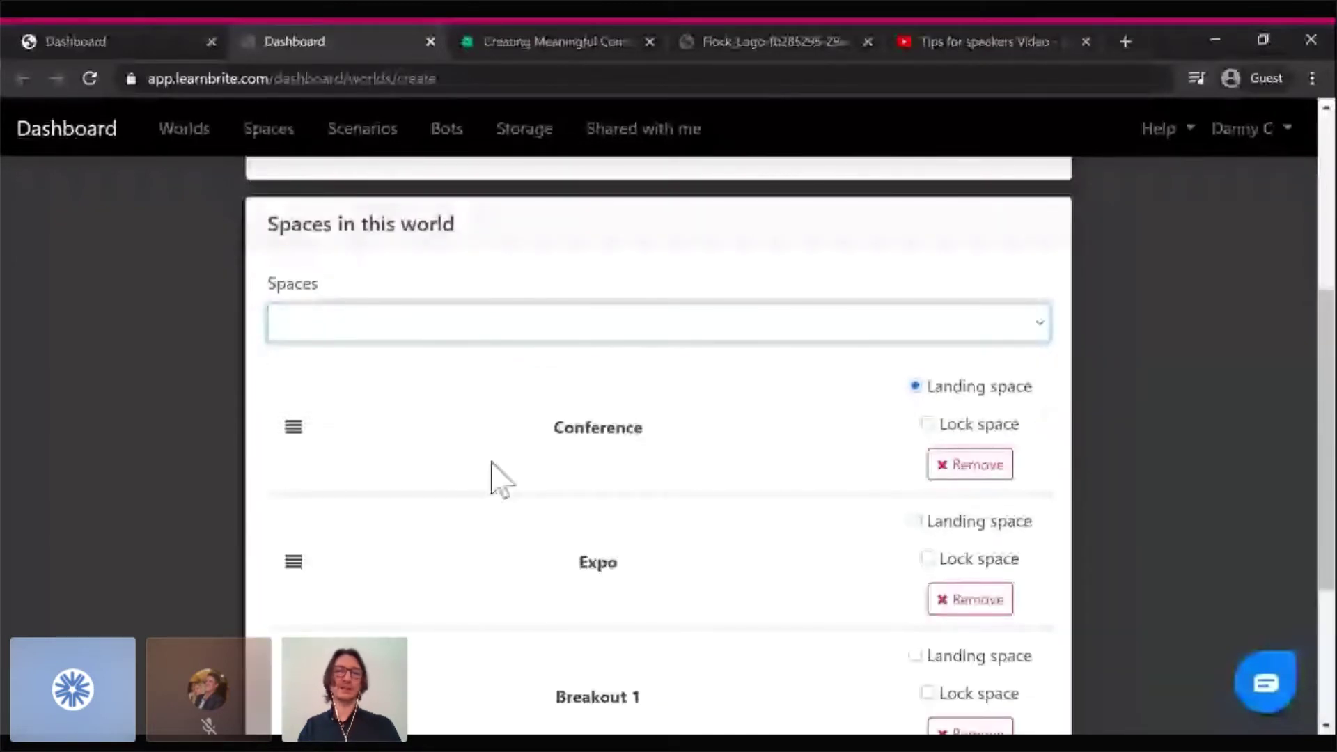
pyautogui.scroll(-1, 502, 480)
pyautogui.scroll(-1, 589, 274)
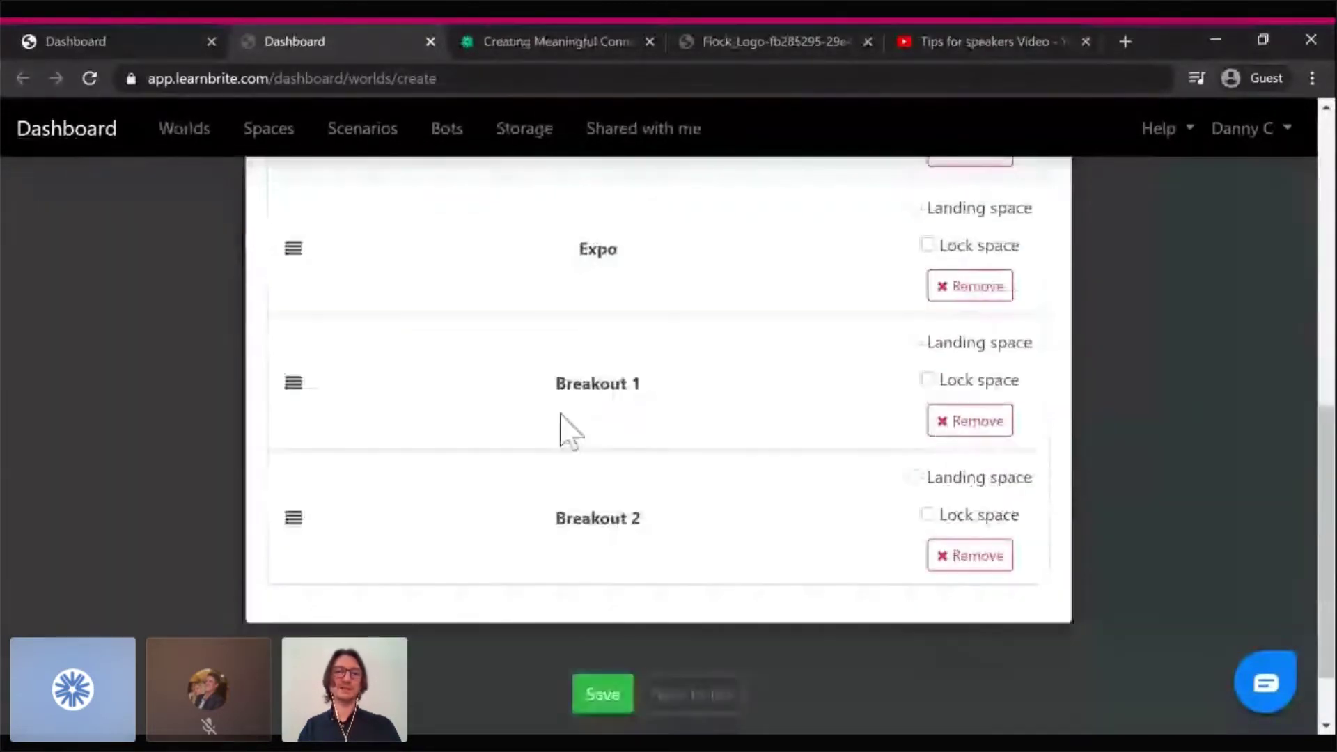
pyautogui.scroll(-1, 568, 433)
pyautogui.click(603, 598)
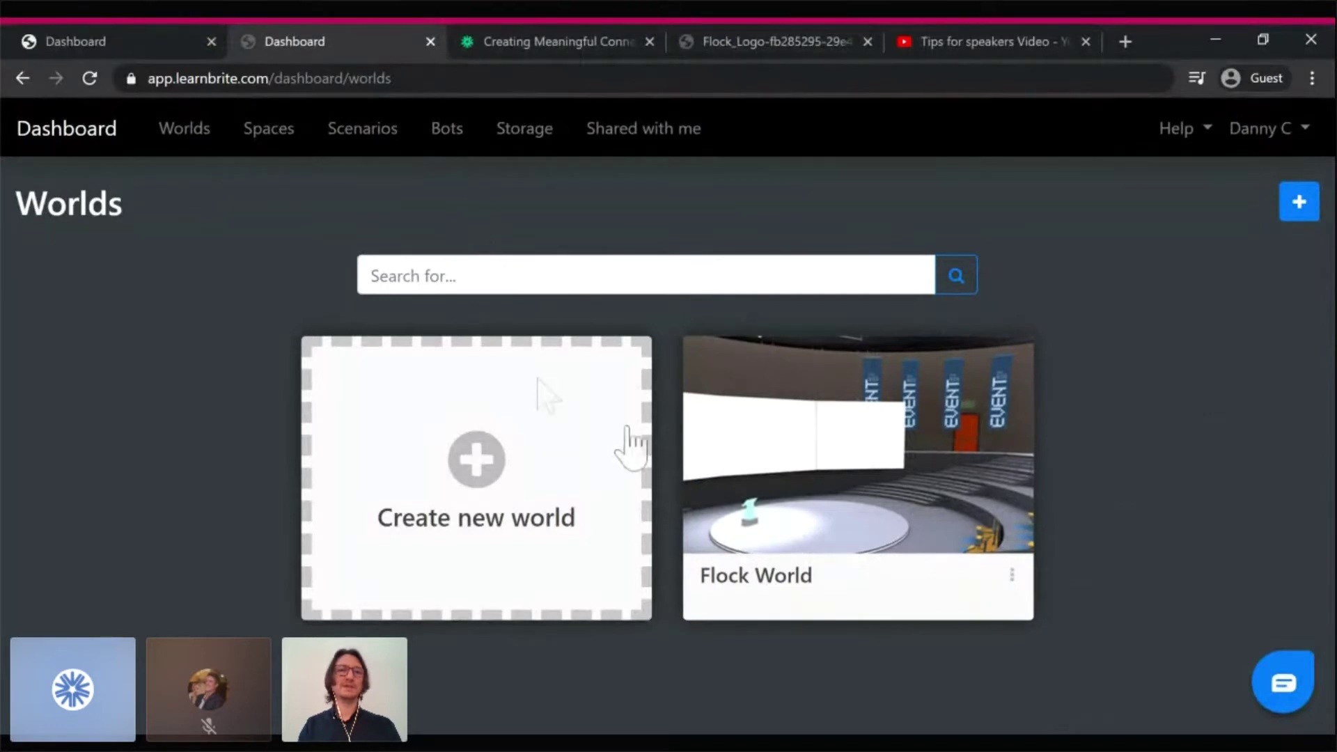
# Launch Flock World, look around the conference stage, and show the Participants list
pyautogui.click(797, 460)
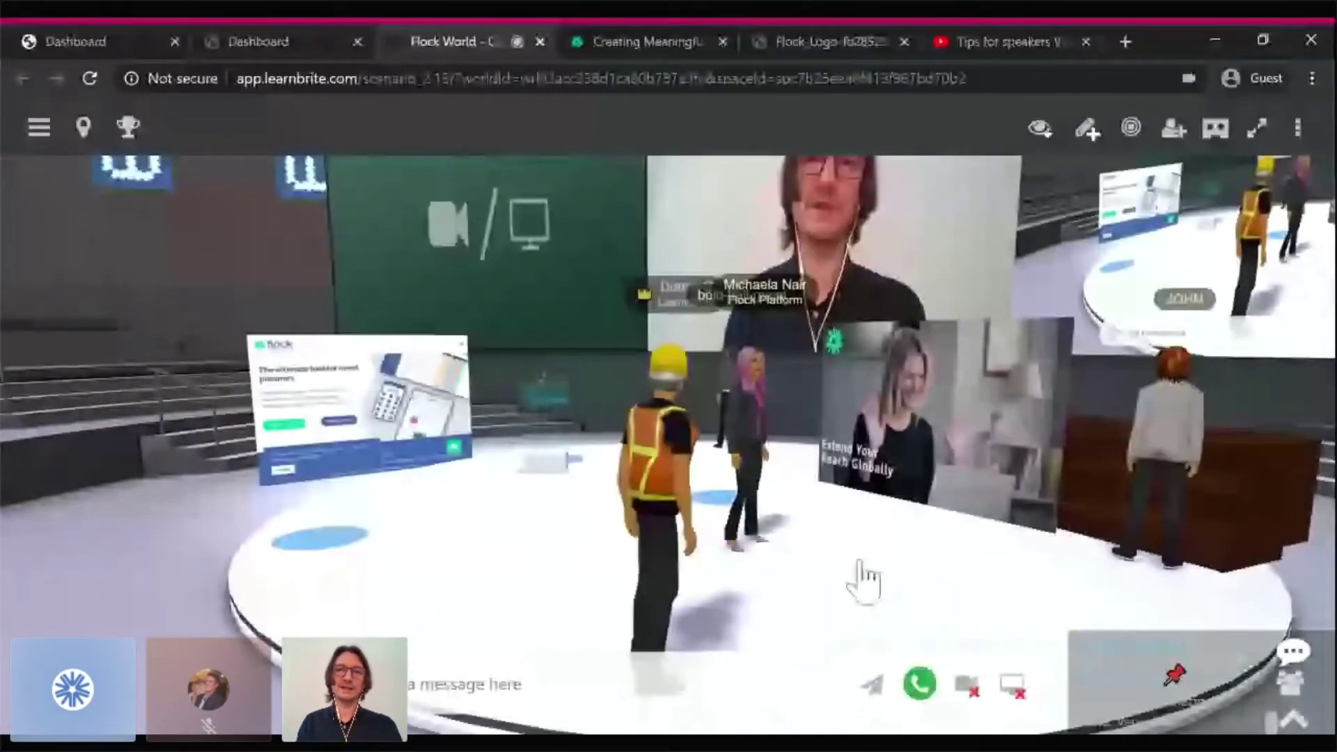
pyautogui.moveTo(863, 581); pyautogui.dragTo(910, 588)
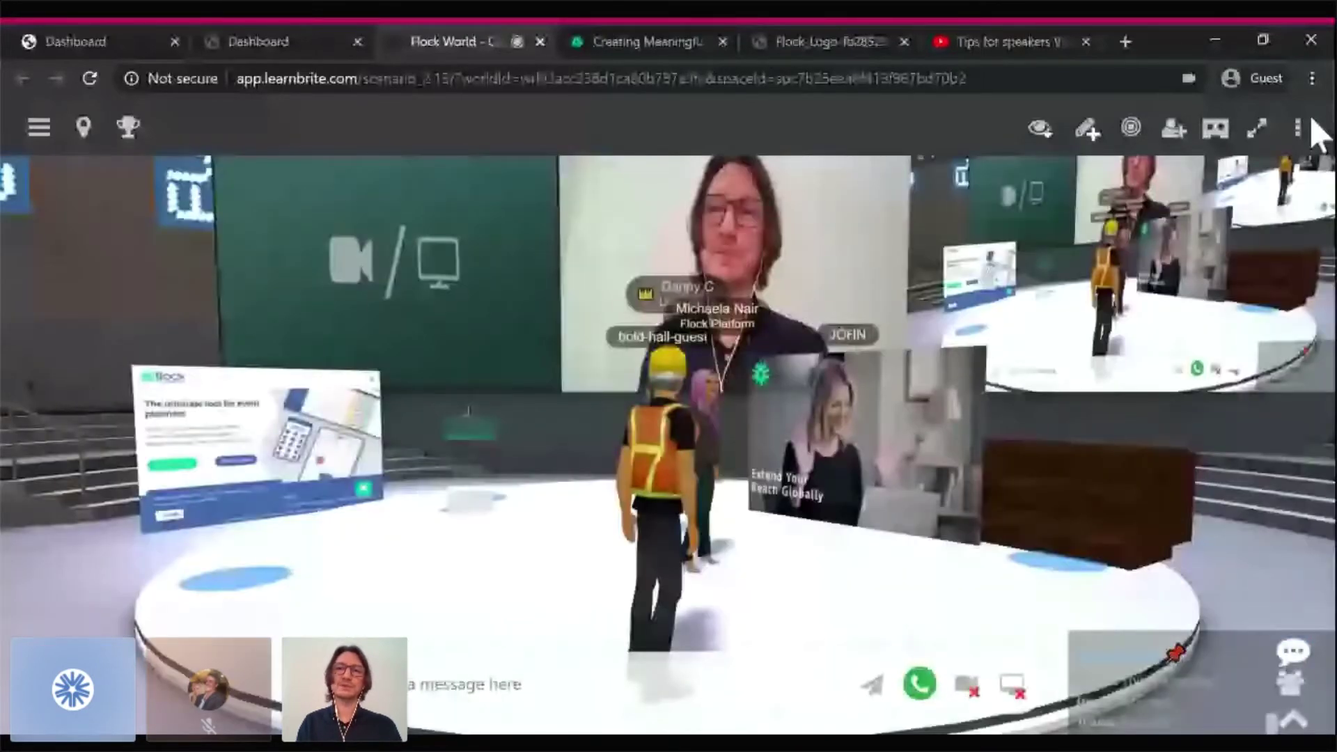
pyautogui.click(1299, 128)
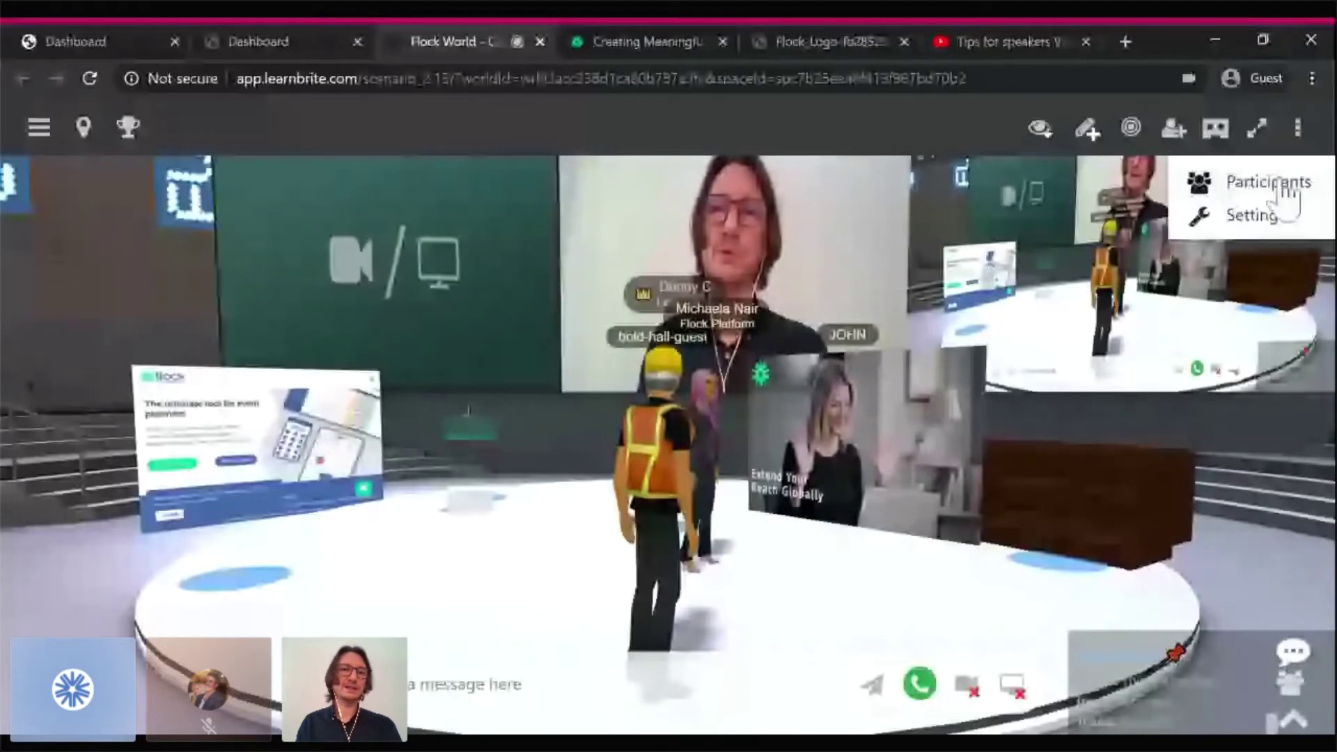
pyautogui.click(1268, 182)
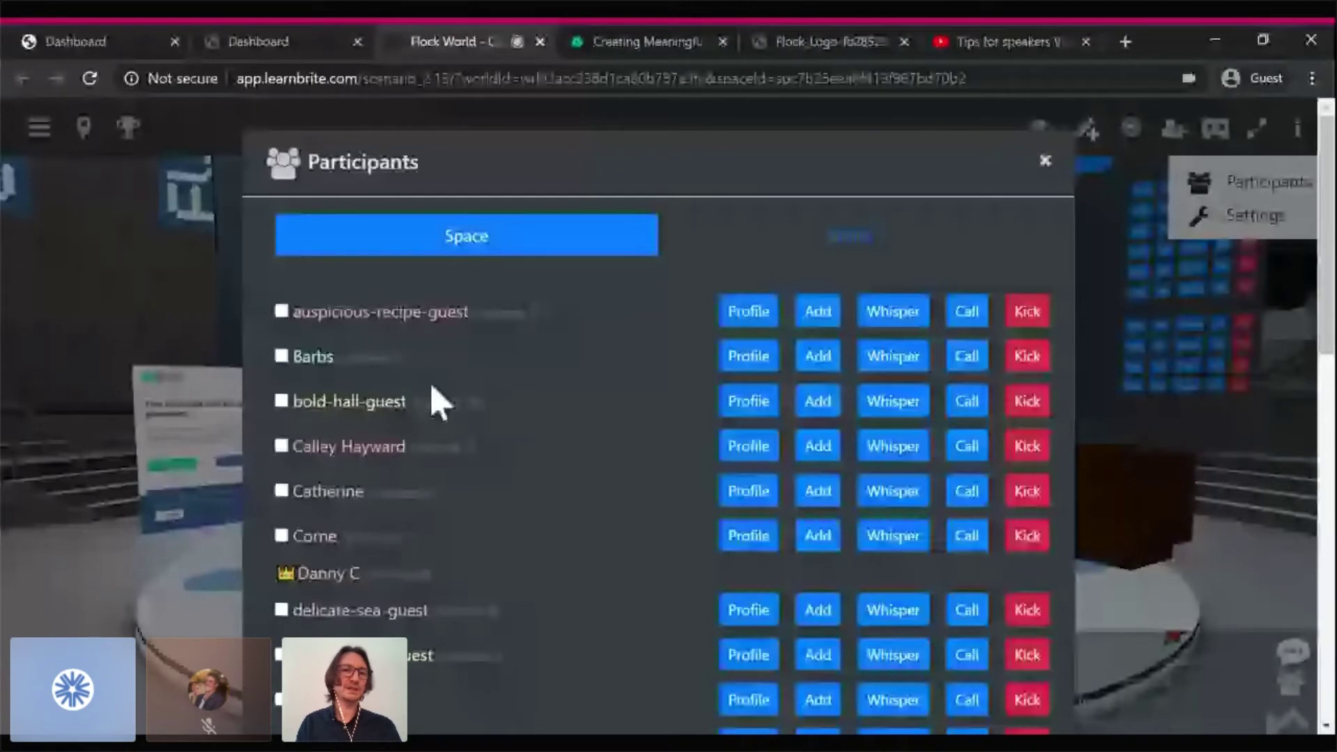
# Select the 27 Conference participants in the World tab for sending to another space
pyautogui.click(851, 236)
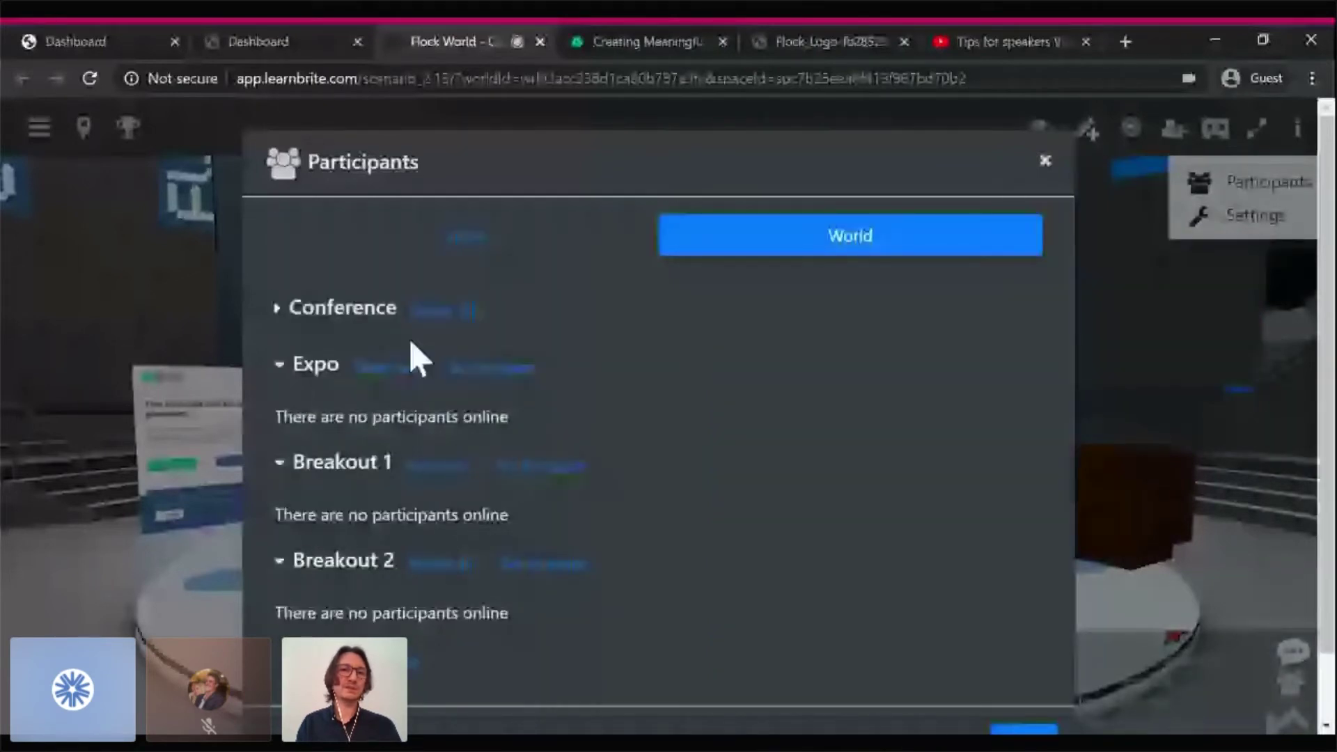
pyautogui.click(346, 307)
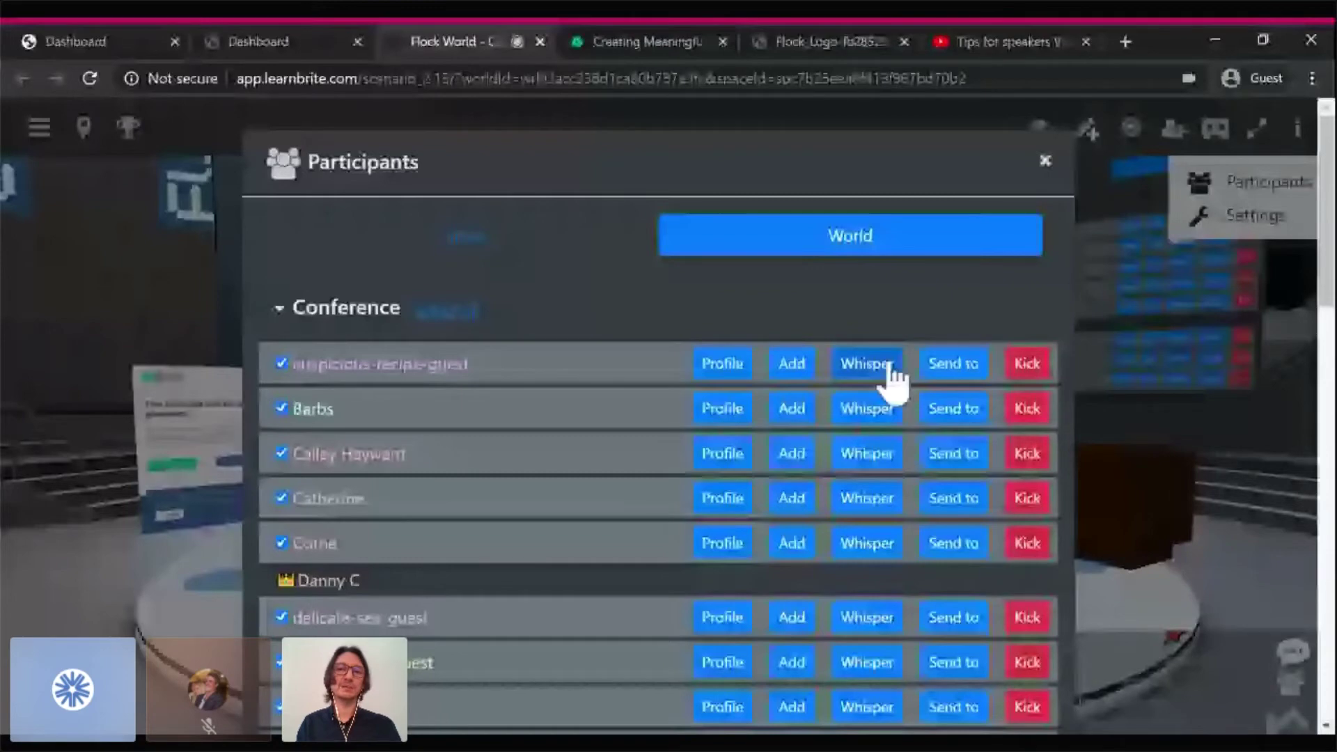
pyautogui.scroll(-2, 893, 381)
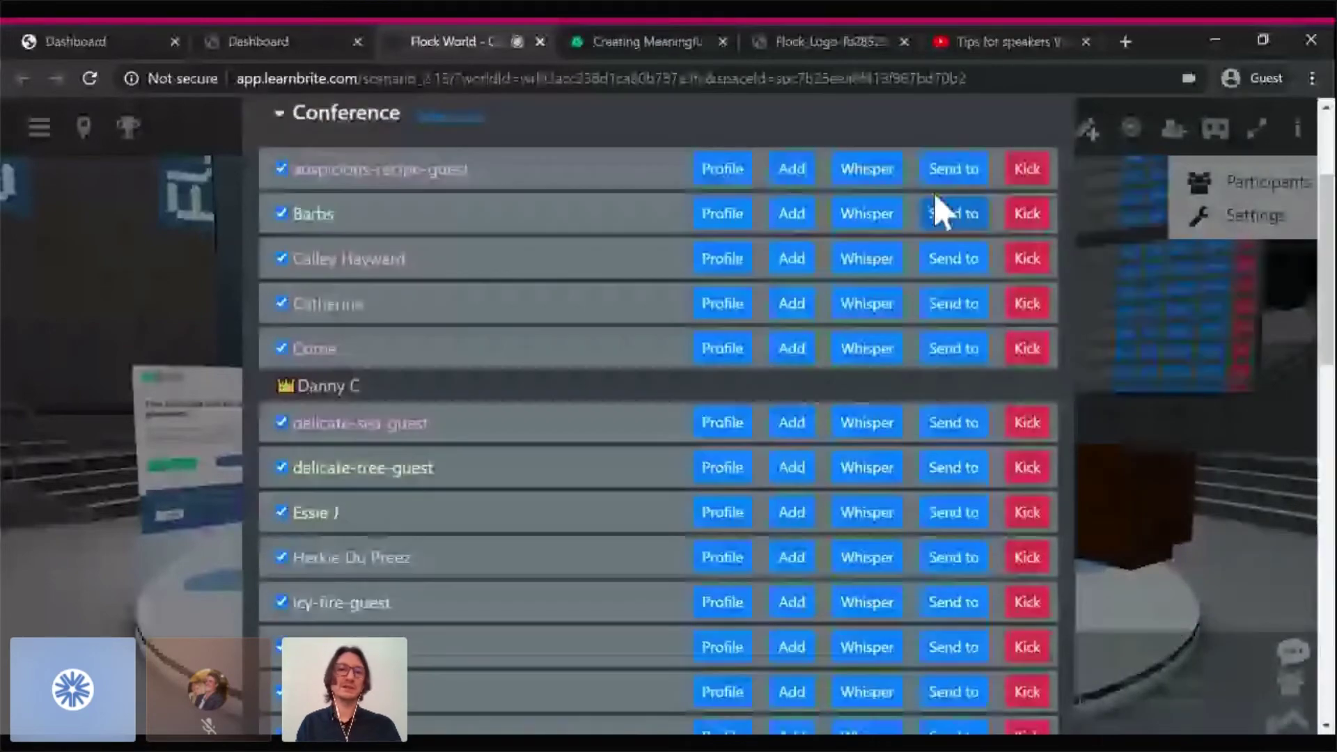
pyautogui.click(937, 209)
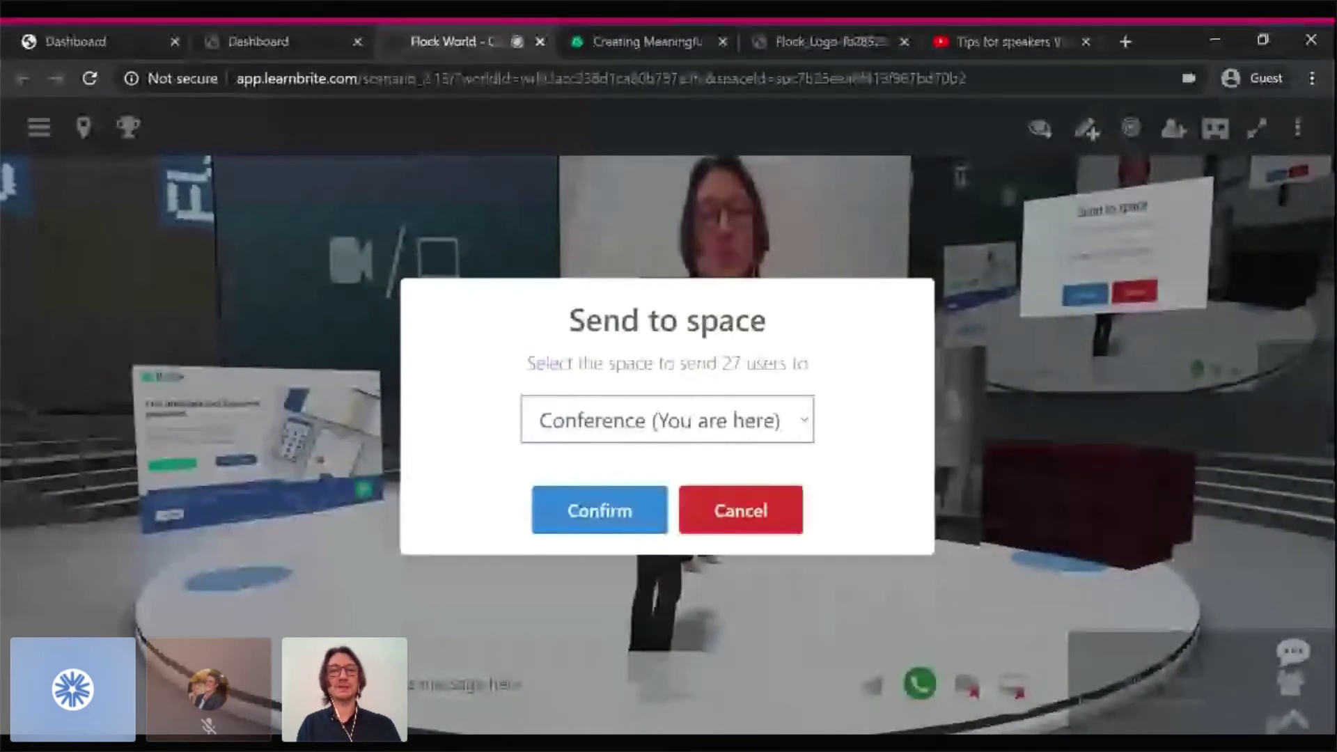
# Send the Conference participants to Expo and walk toward the auditorium seats
pyautogui.click(591, 517)
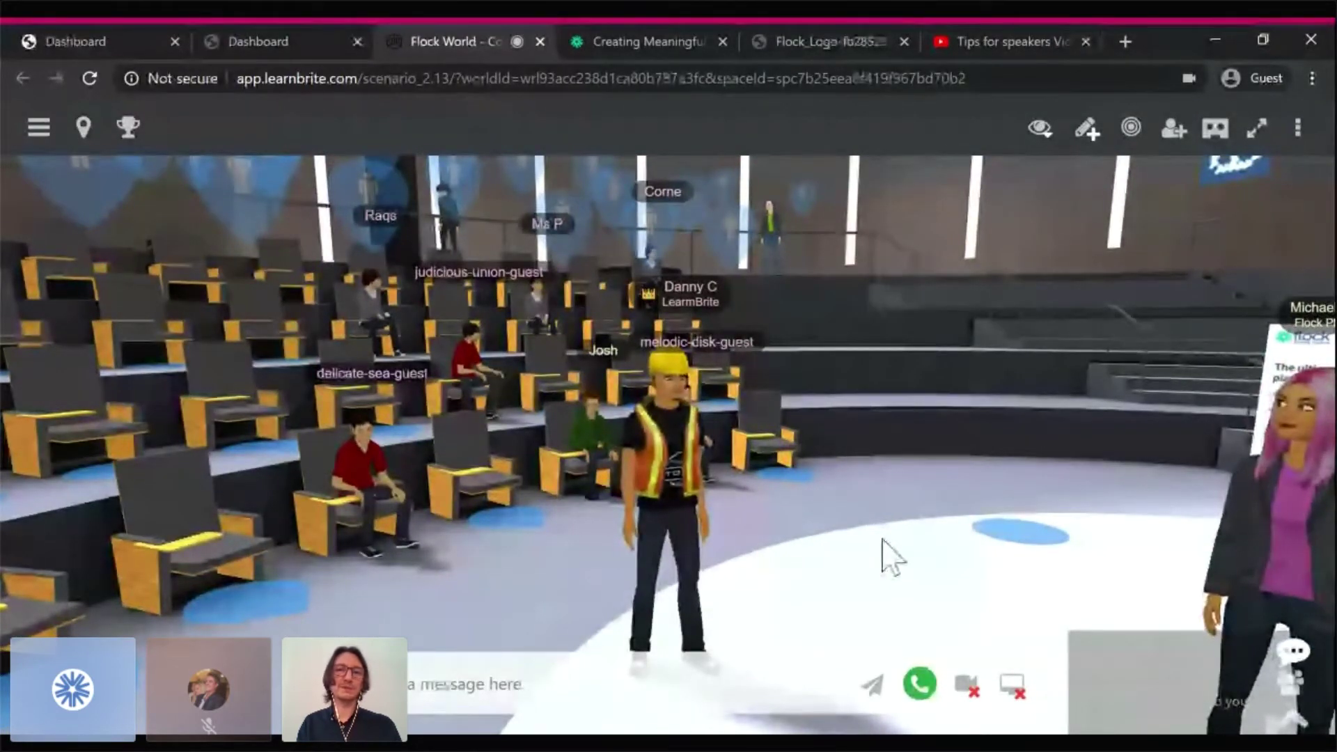
pyautogui.click(1024, 550)
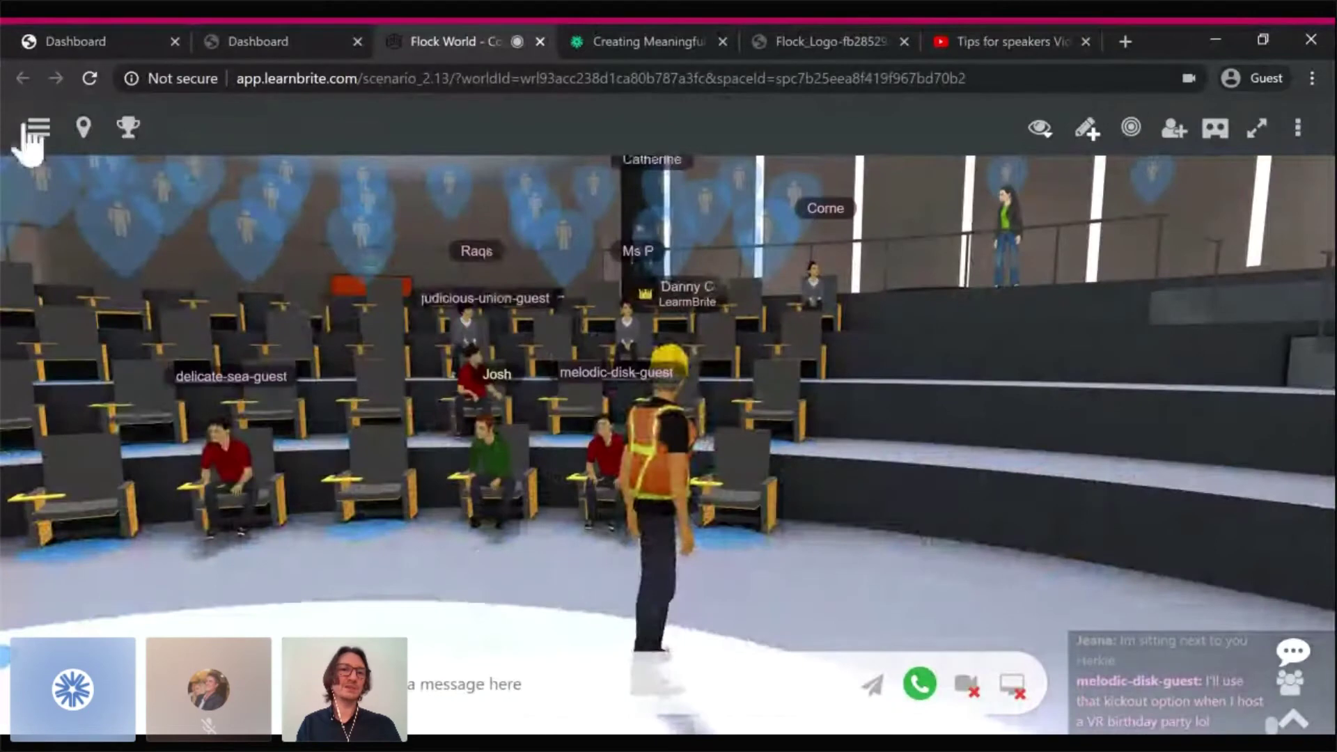
pyautogui.click(31, 130)
# Travel to the Expo space through Locations and walk the avatar into a booth
pyautogui.click(105, 209)
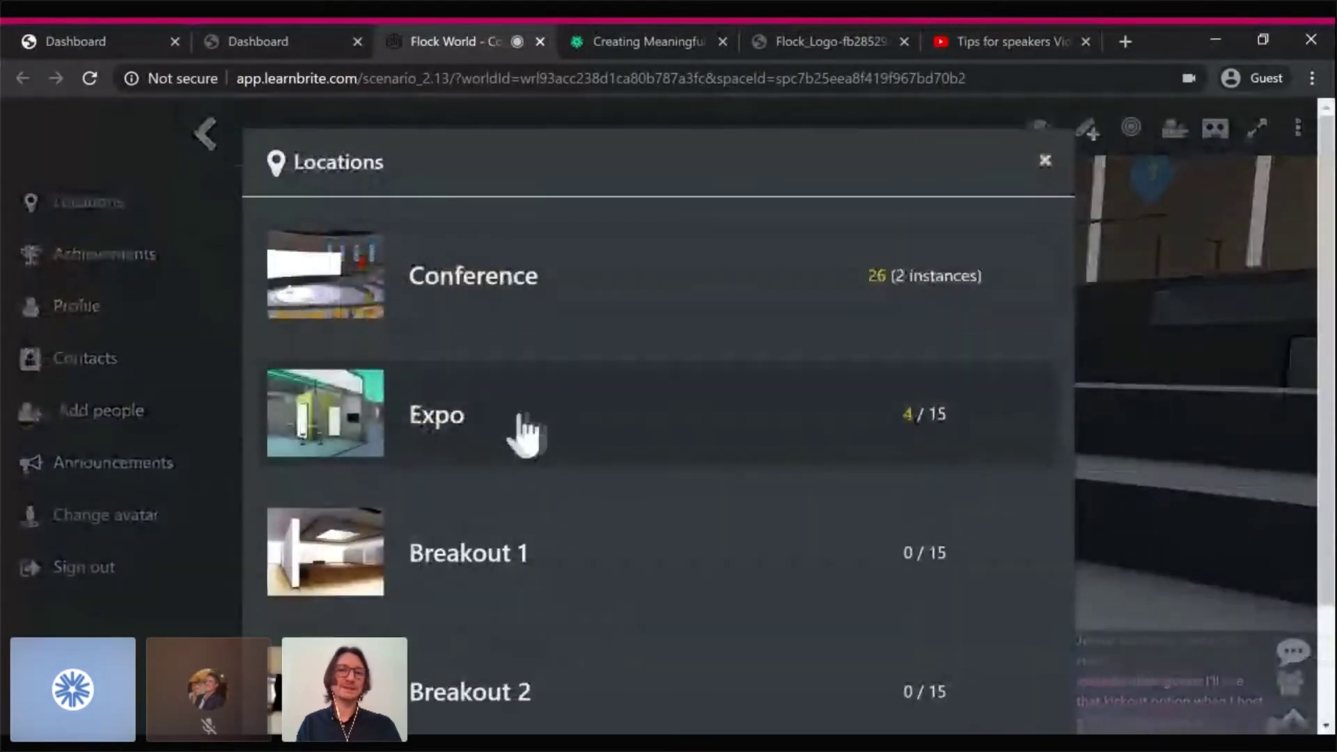
pyautogui.click(442, 433)
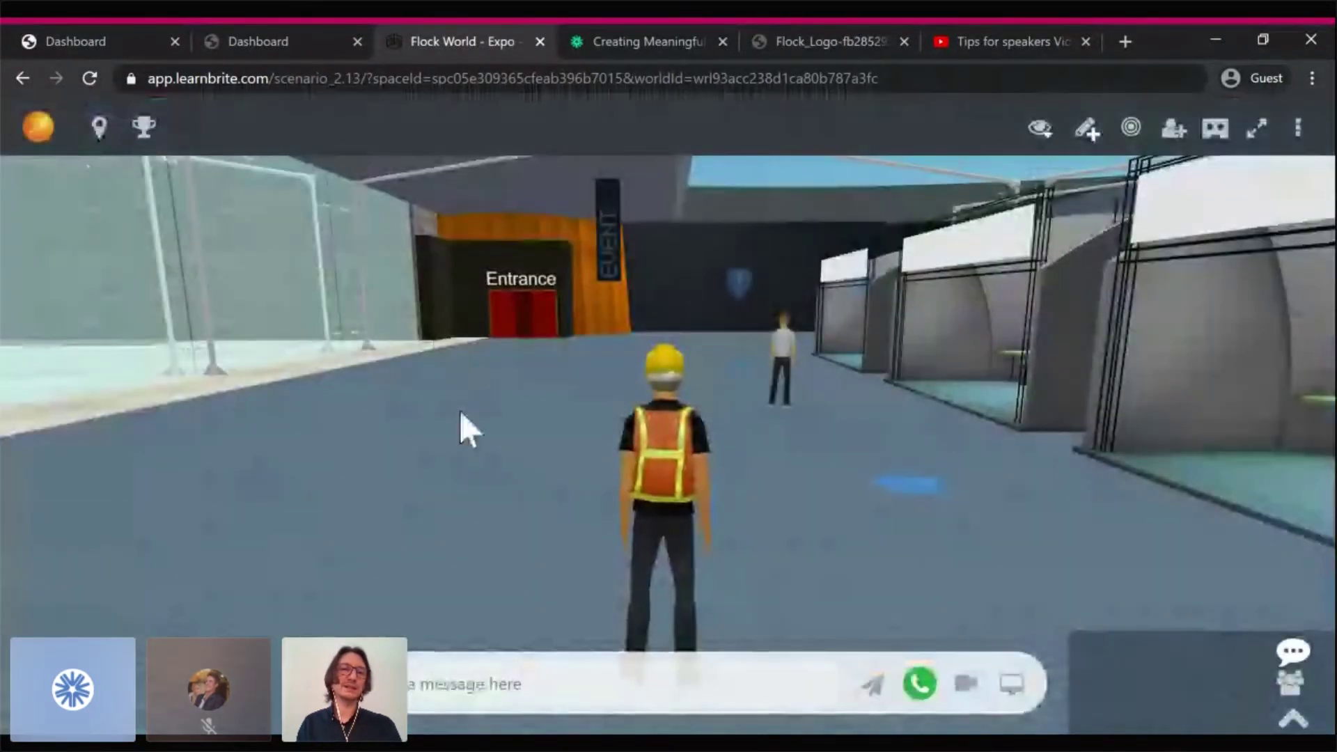
pyautogui.click(460, 415)
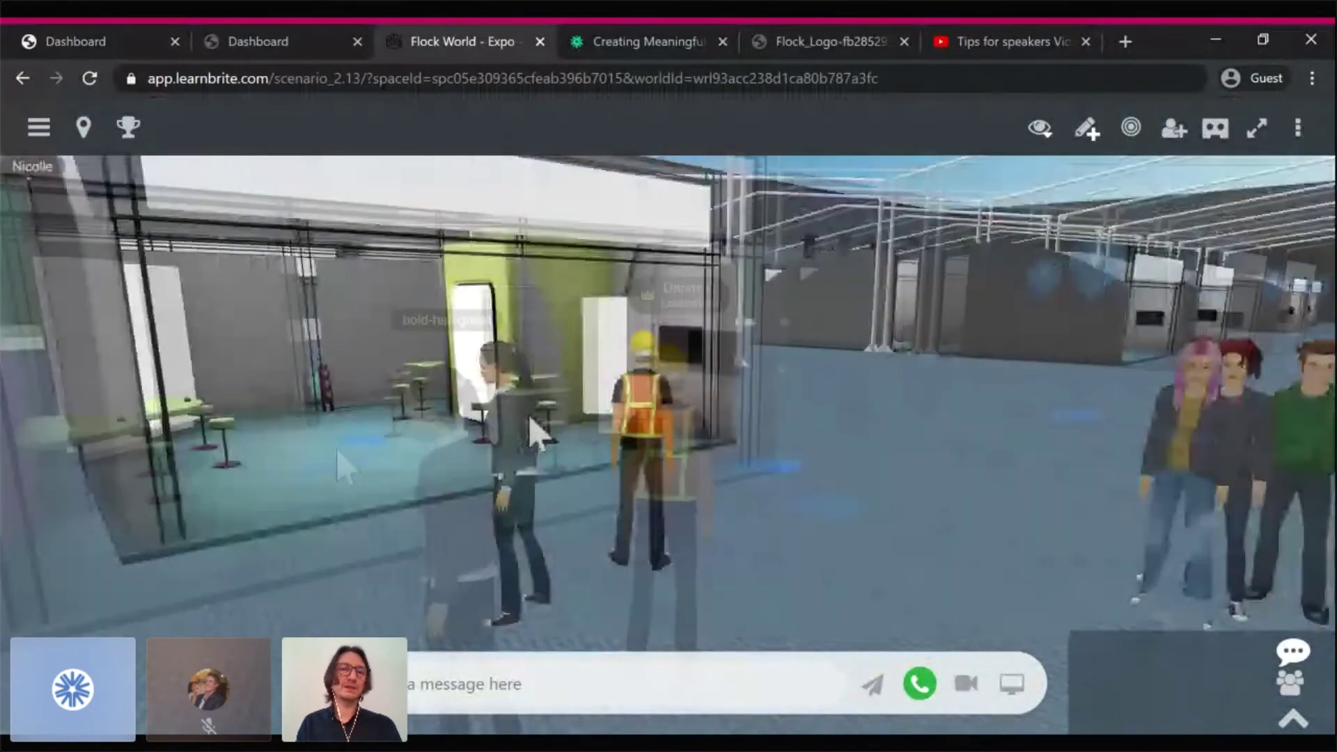
pyautogui.click(344, 463)
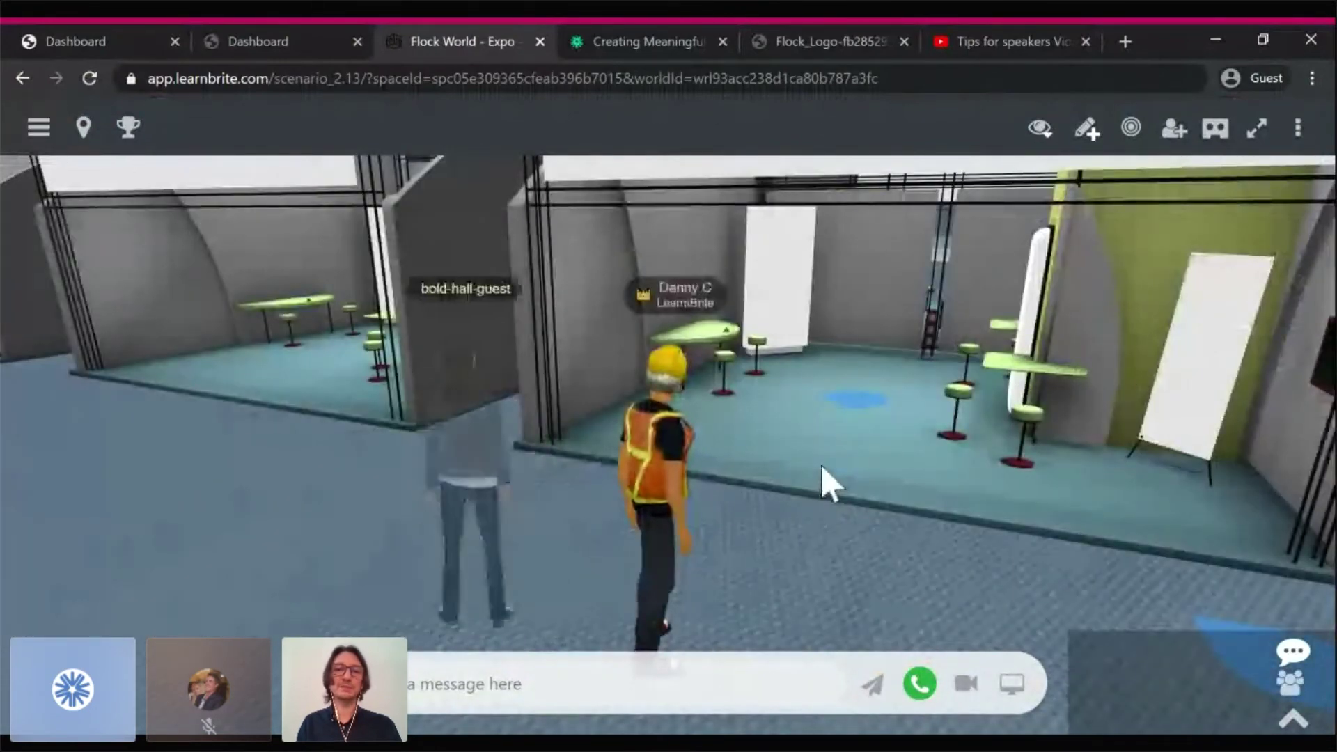
pyautogui.click(821, 483)
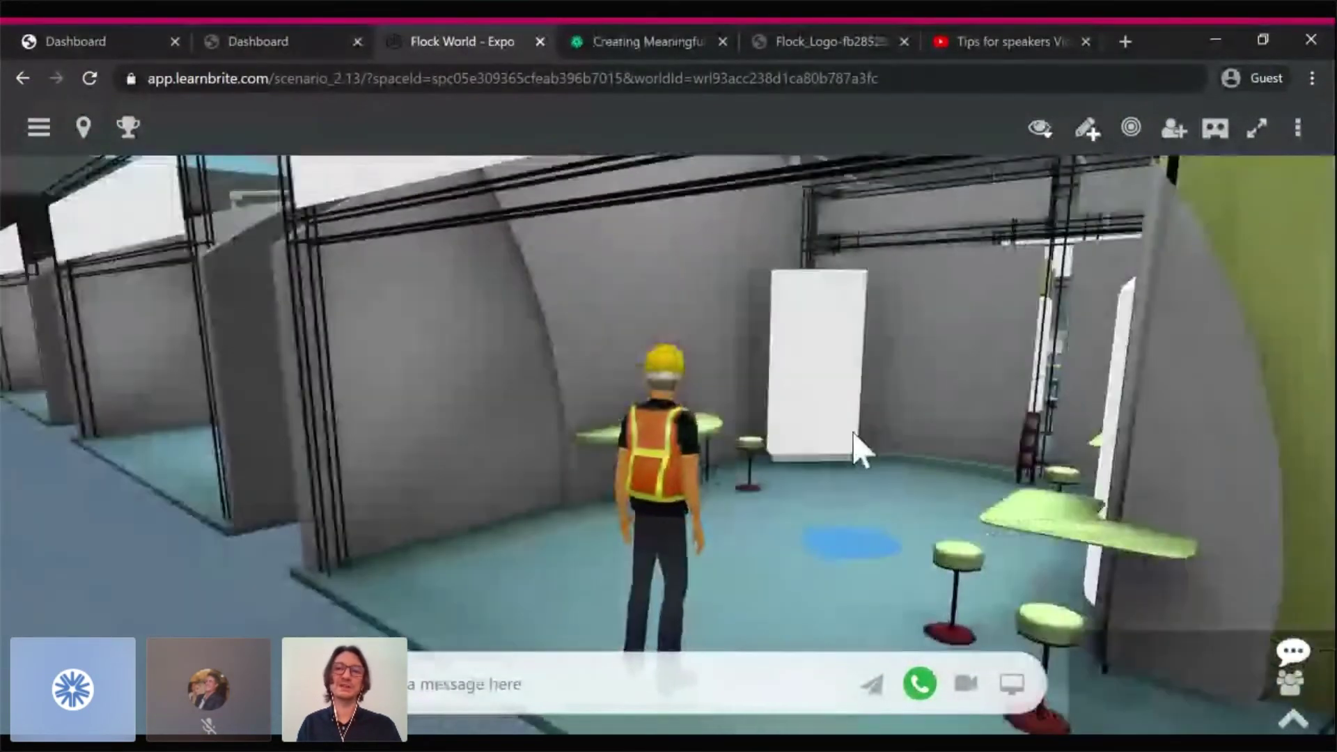
pyautogui.click(1087, 129)
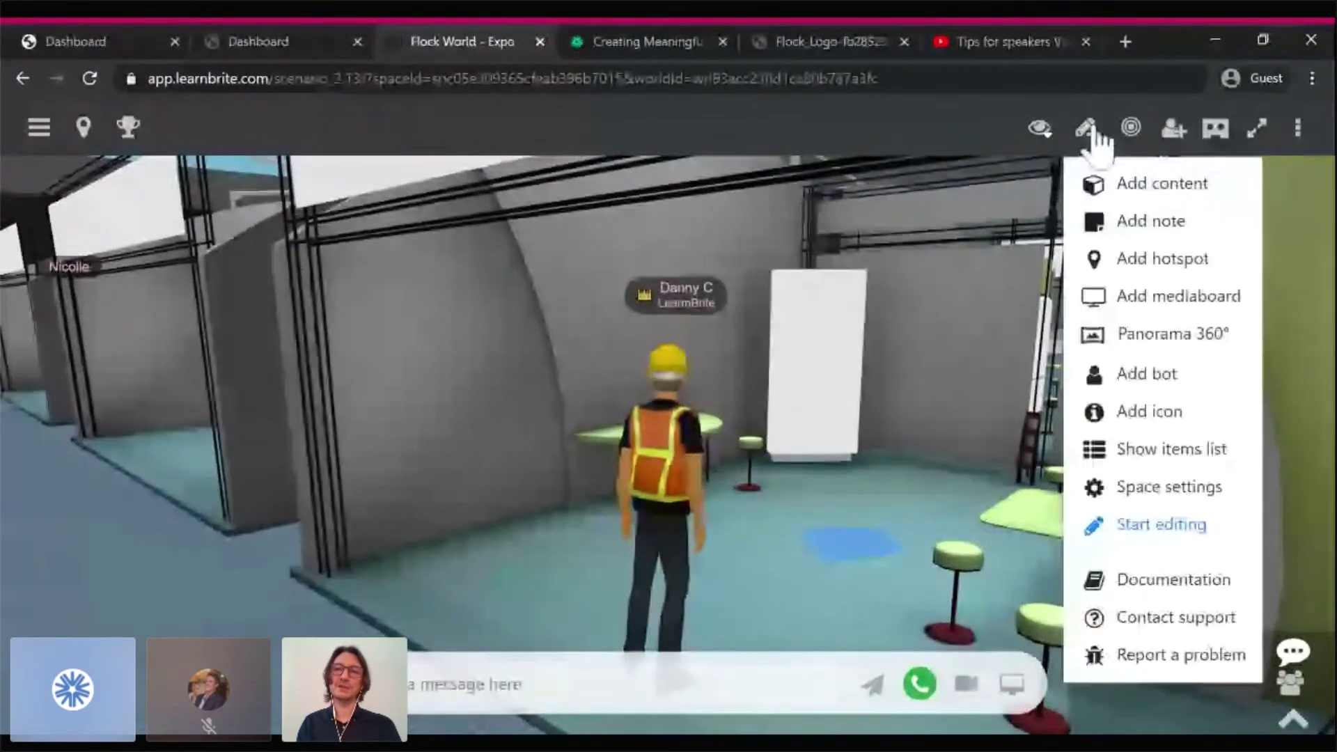
# Add My bot 1 to the Expo booth and save it as 'The Guide'
pyautogui.click(1149, 374)
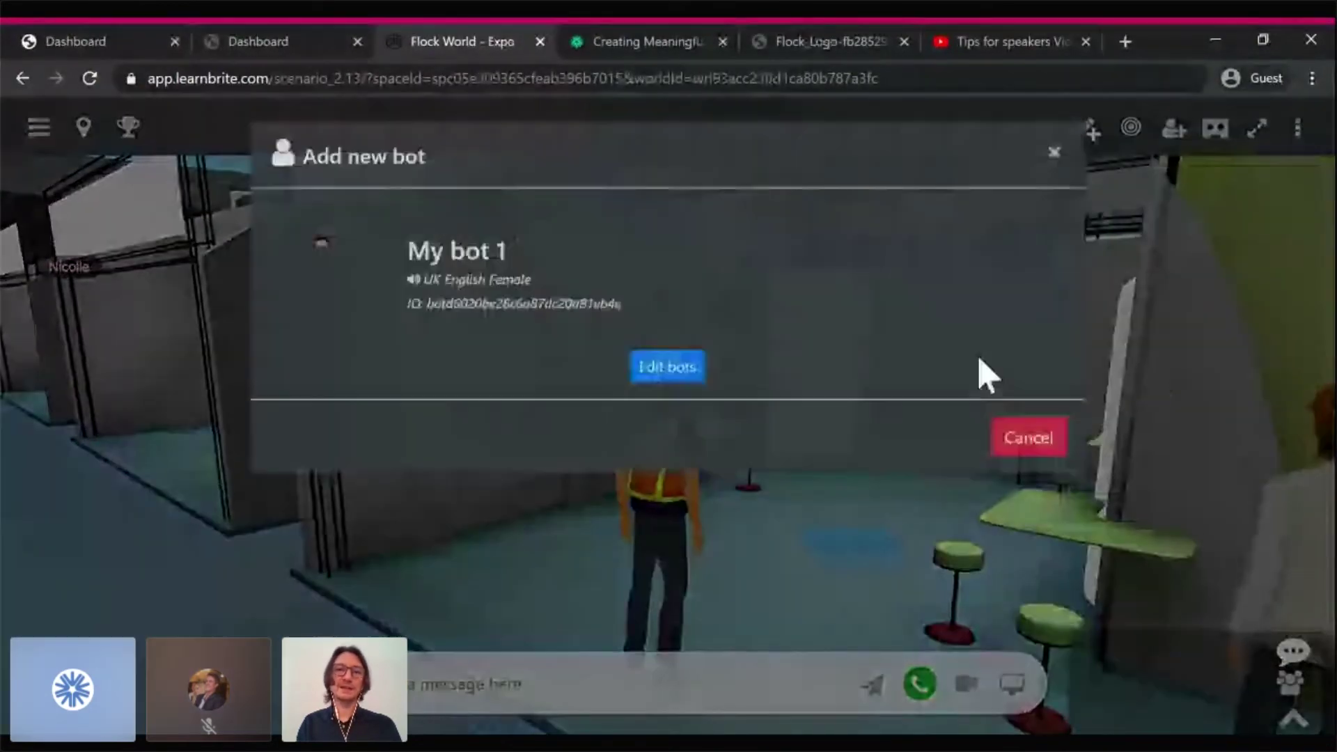
pyautogui.click(855, 501)
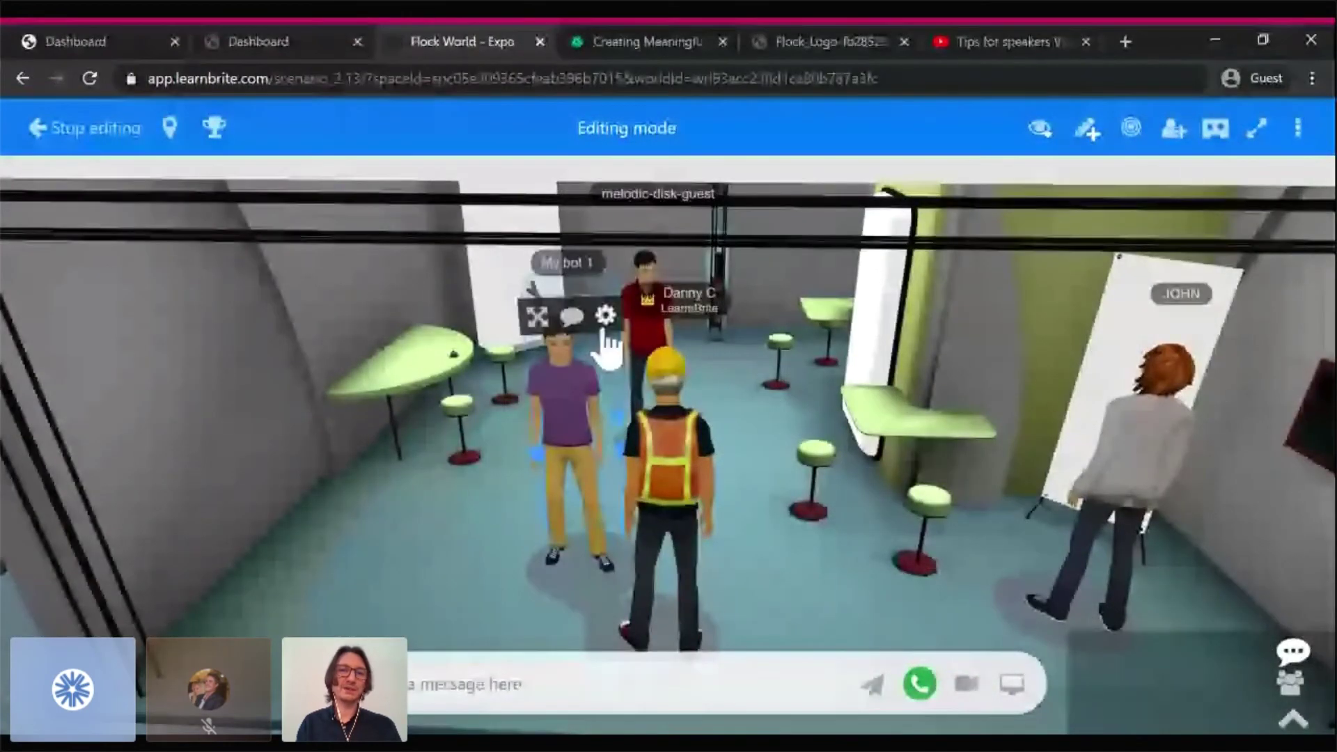
pyautogui.click(608, 316)
pyautogui.write('The Guide')
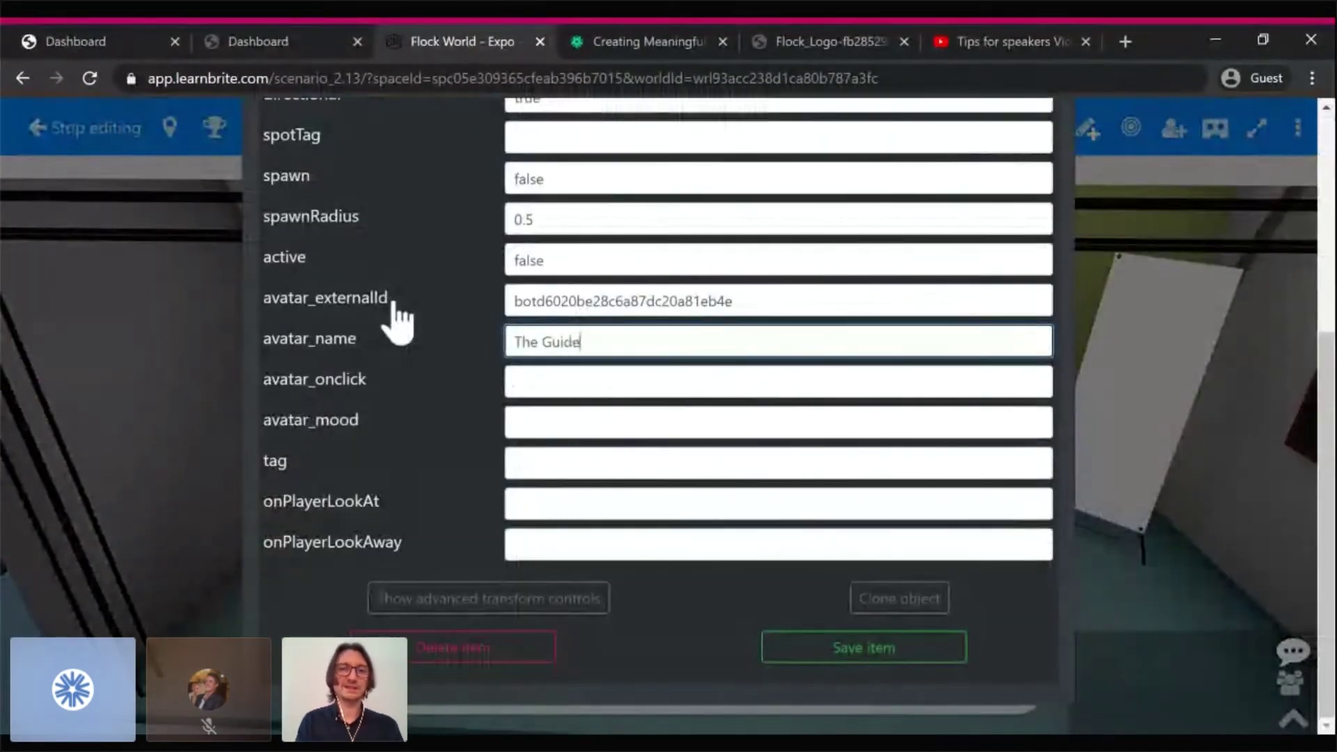
pyautogui.click(927, 668)
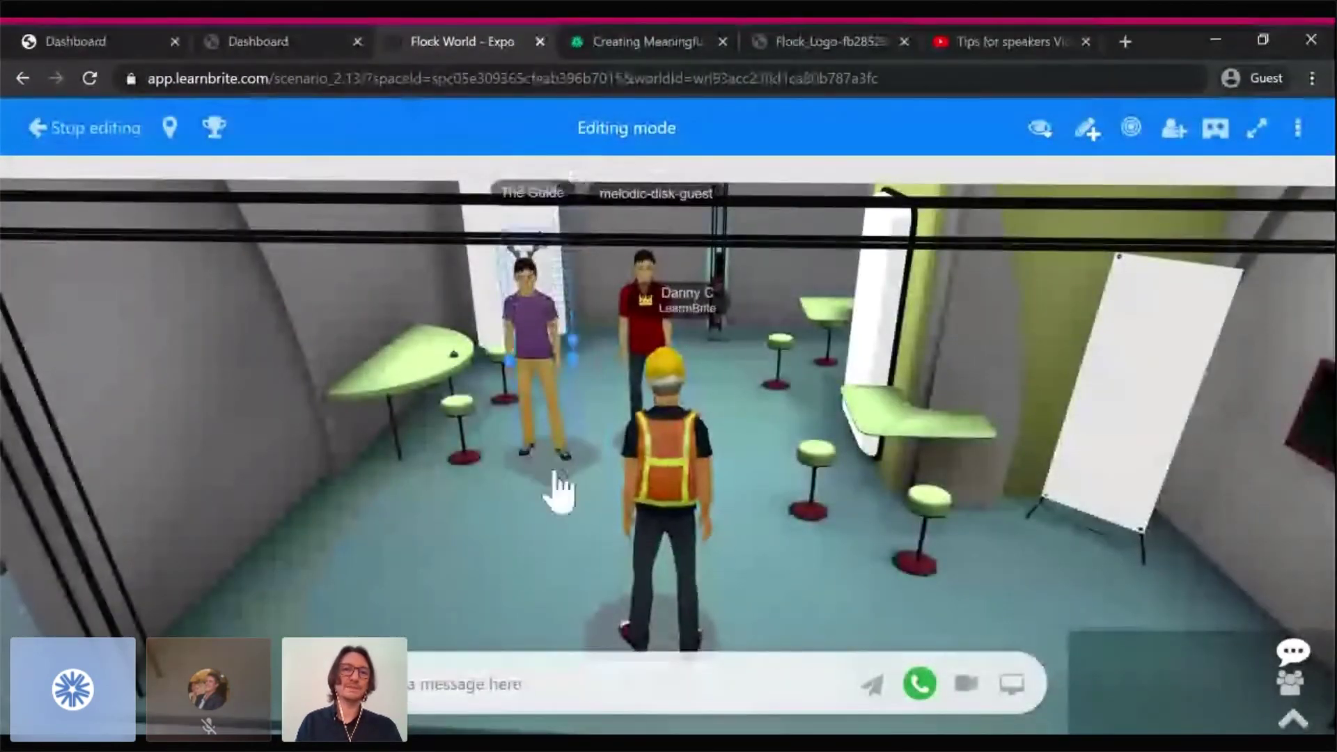
pyautogui.press('Down')
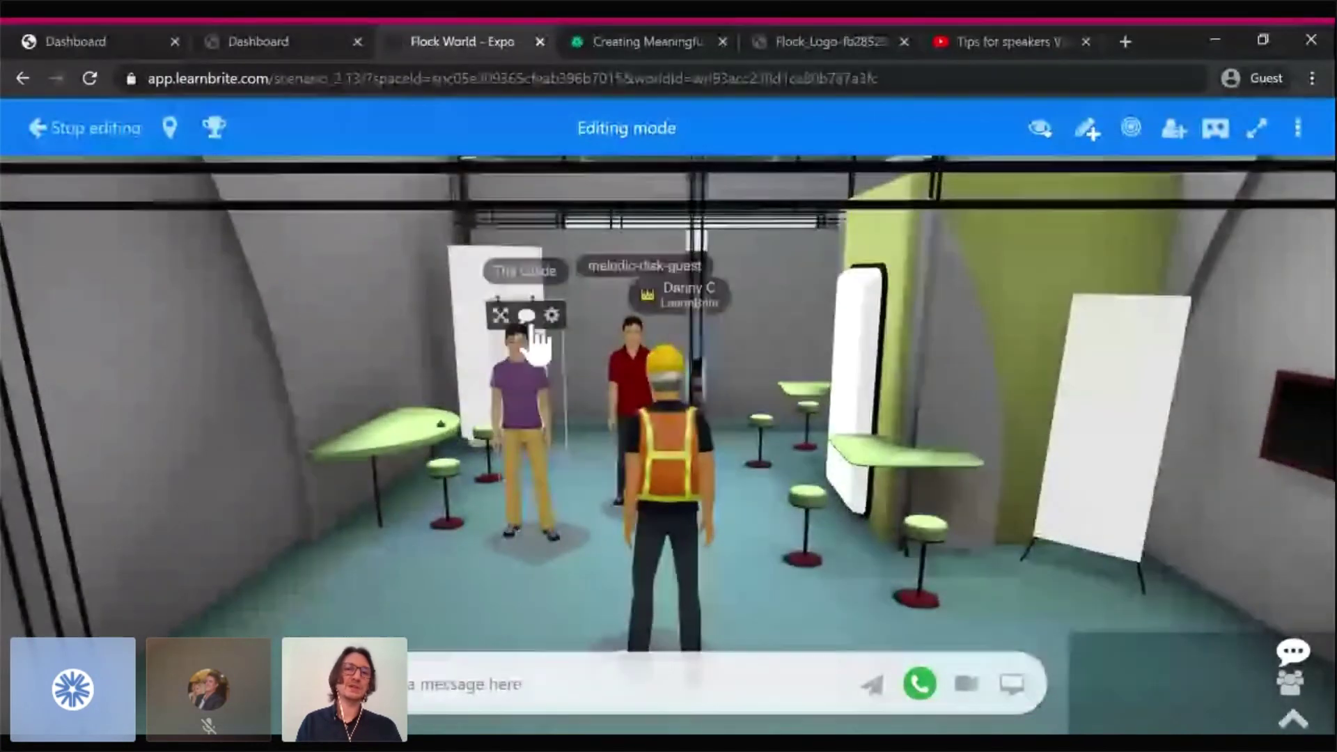
# Save a welcome dialog line for The Guide framed as a Medium Shot
pyautogui.click(527, 315)
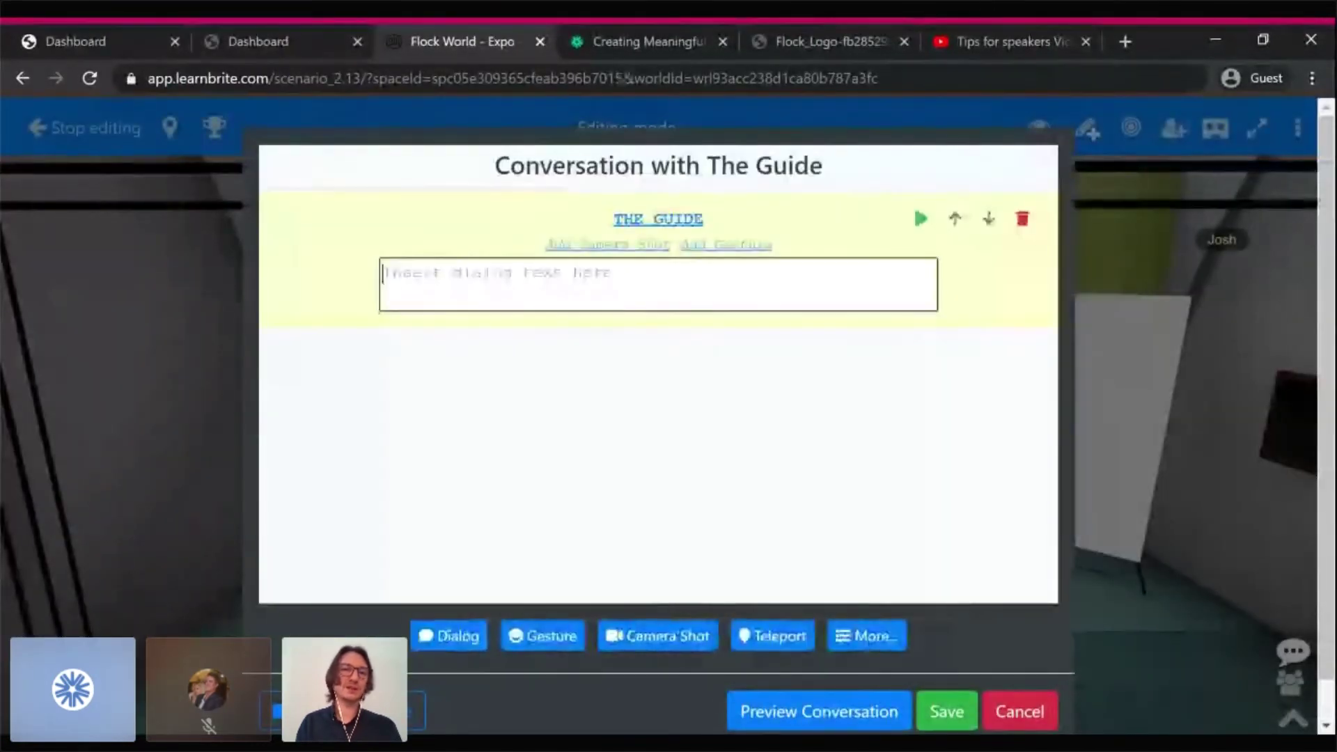
pyautogui.write('Welcome to our business we sell everything that is good!')
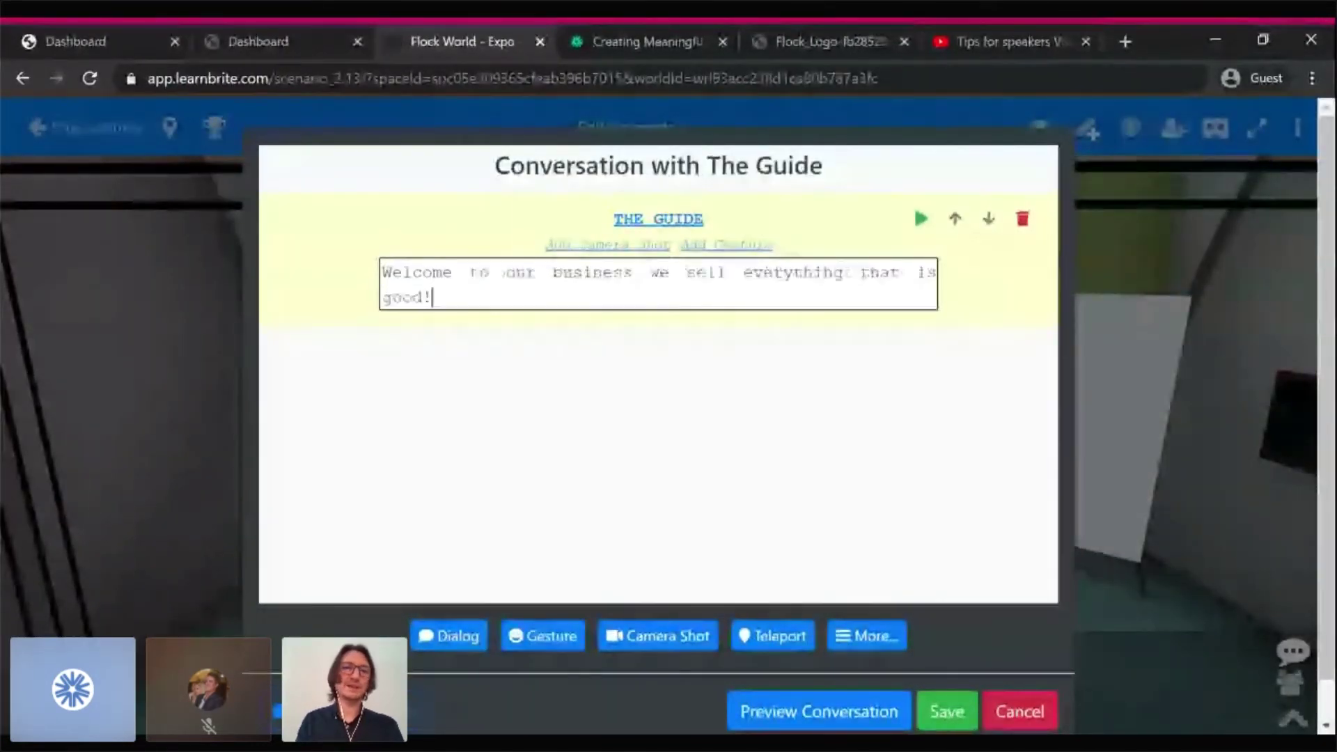
pyautogui.click(606, 245)
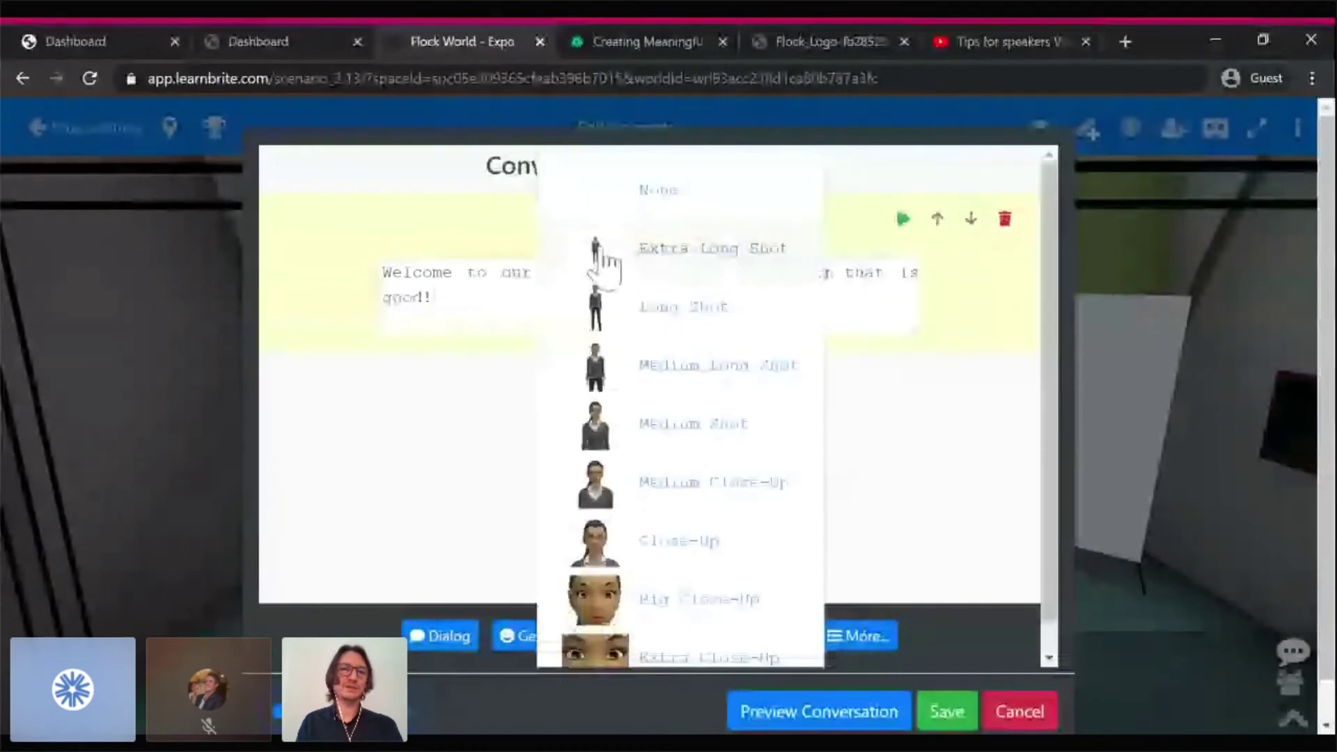
pyautogui.click(638, 412)
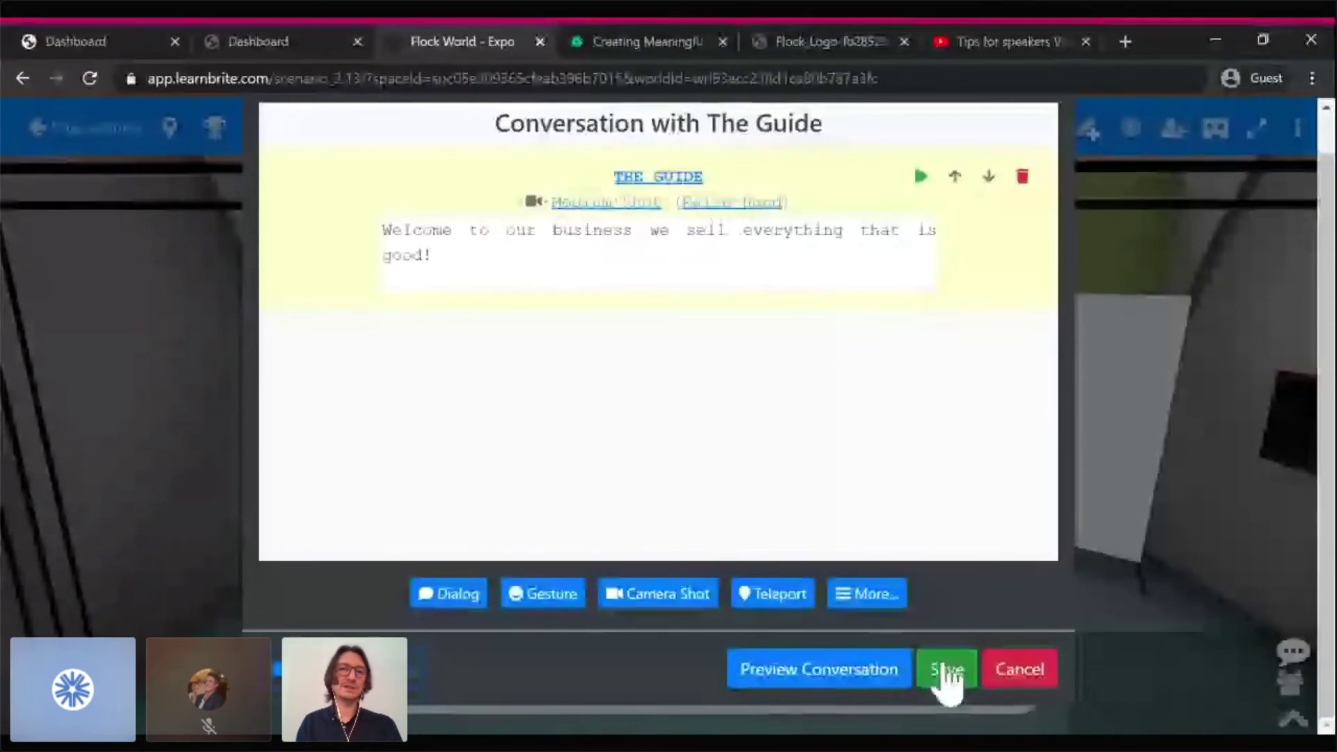
pyautogui.click(946, 671)
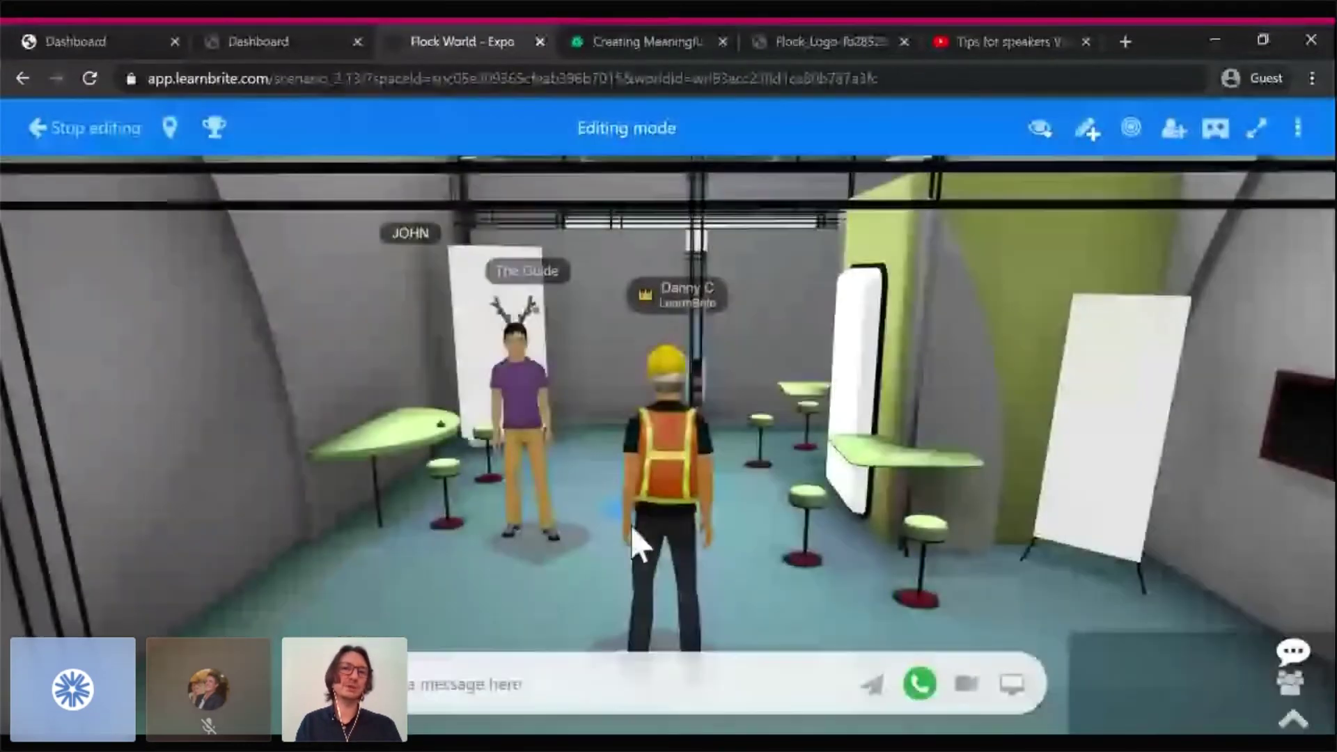
pyautogui.click(122, 154)
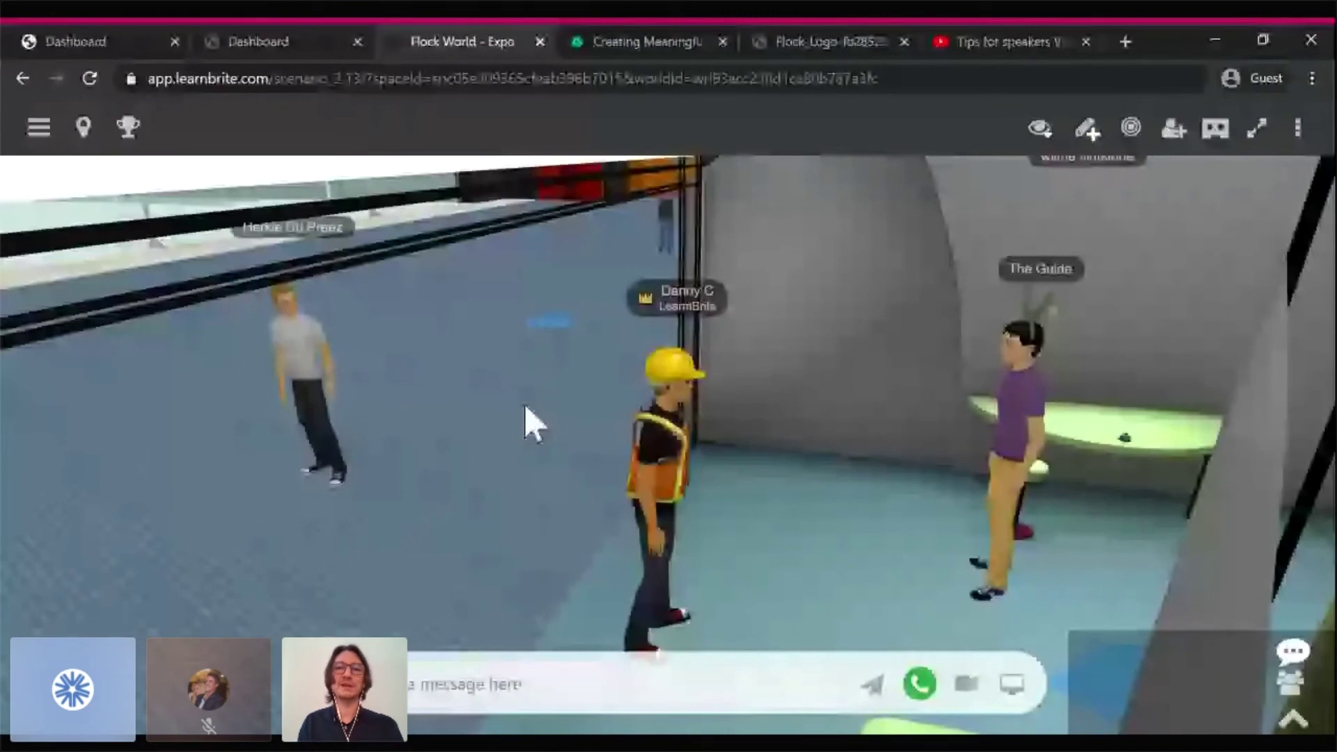
# Orbit the view across the Expo hall's booths toward the Entrance area, ending facing the avatar
pyautogui.moveTo(533, 423); pyautogui.dragTo(904, 523)
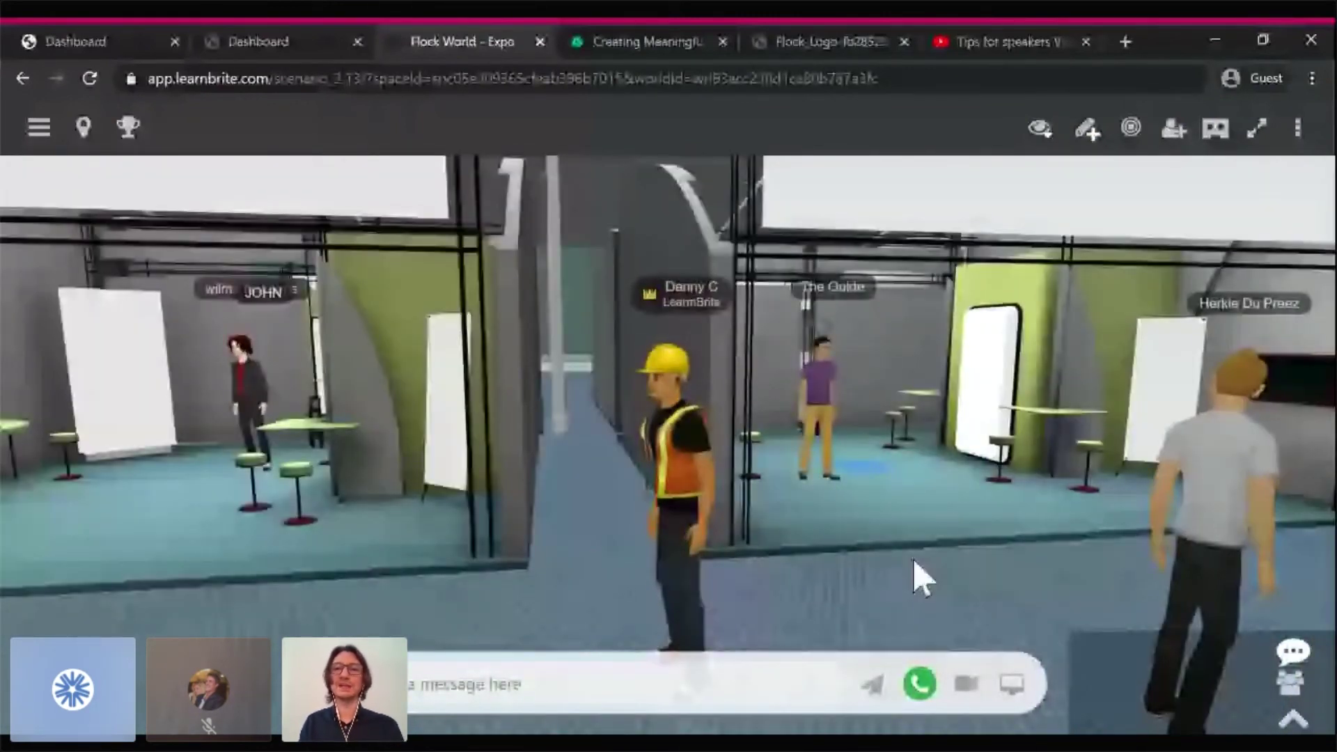
pyautogui.moveTo(919, 576)
pyautogui.mouseDown()
pyautogui.moveTo(1194, 547)
pyautogui.moveTo(459, 587)
pyautogui.mouseUp()
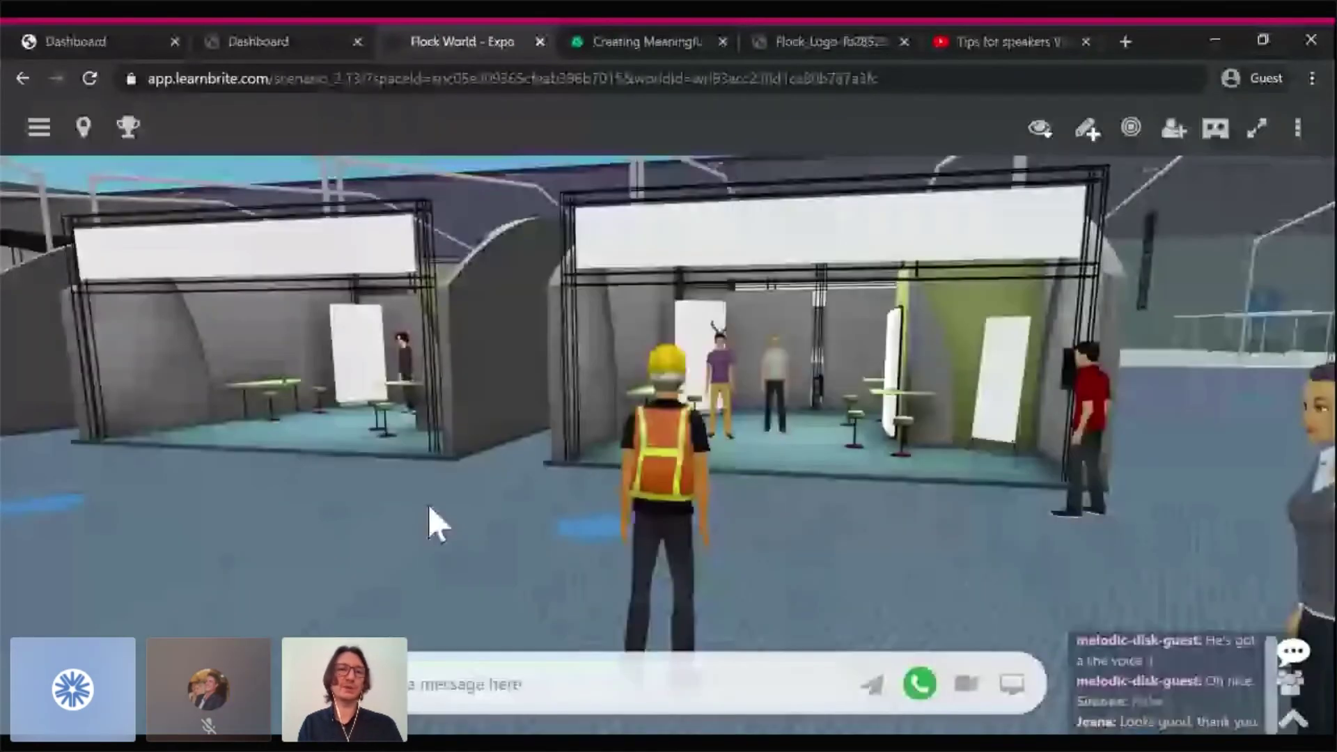
pyautogui.moveTo(434, 522); pyautogui.dragTo(293, 512)
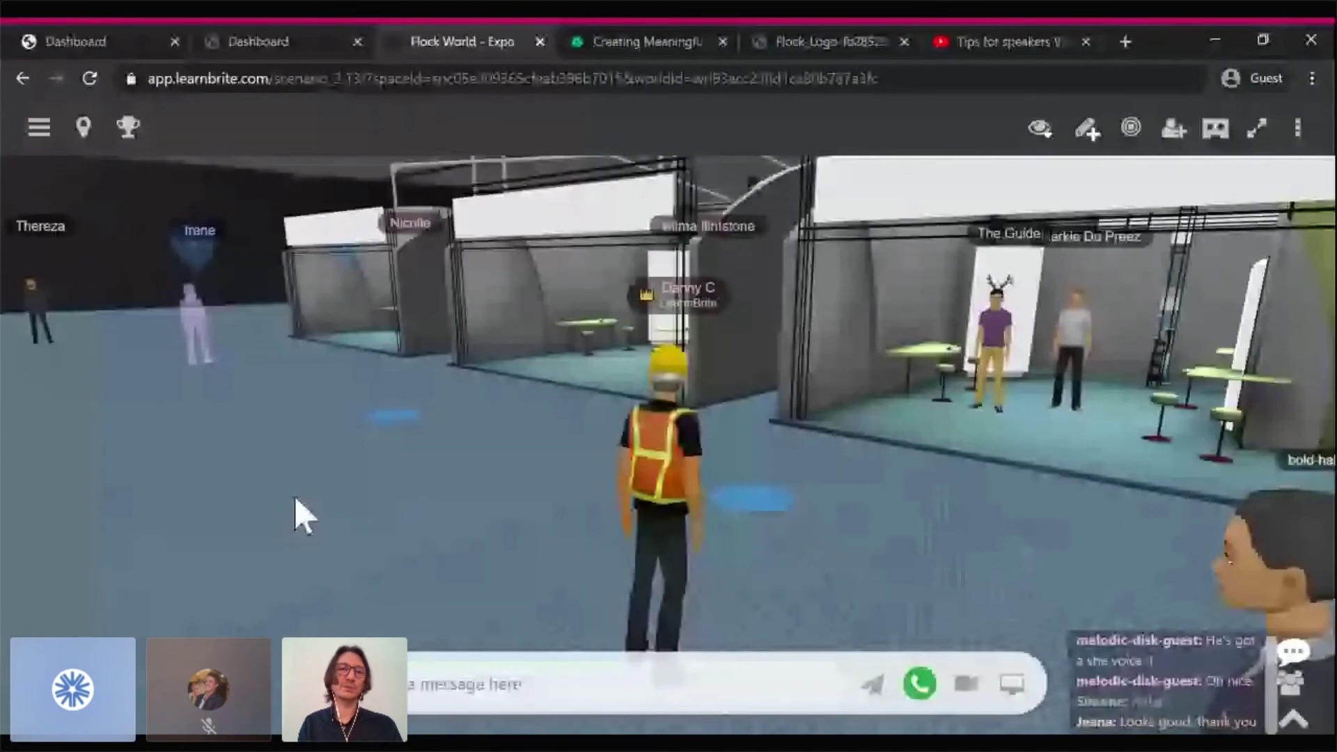
pyautogui.moveTo(299, 513); pyautogui.dragTo(804, 563)
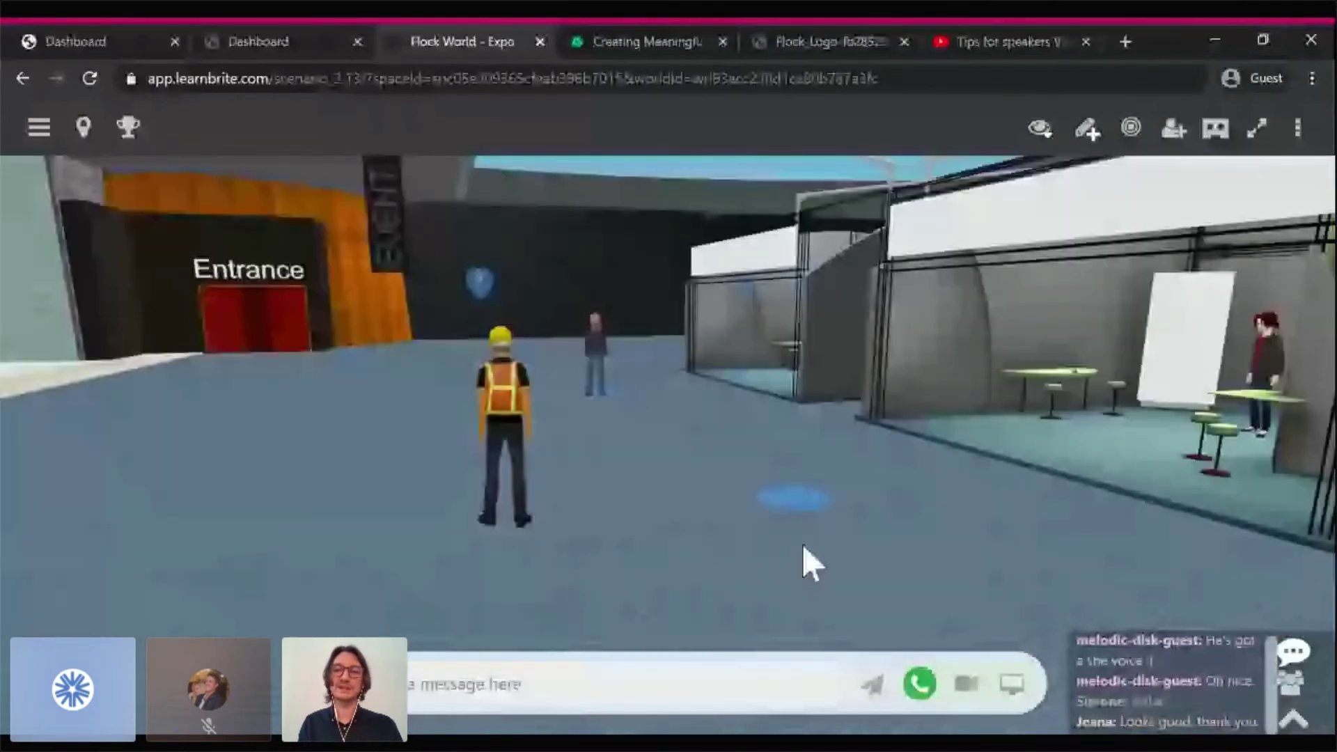
pyautogui.moveTo(805, 562); pyautogui.dragTo(968, 492)
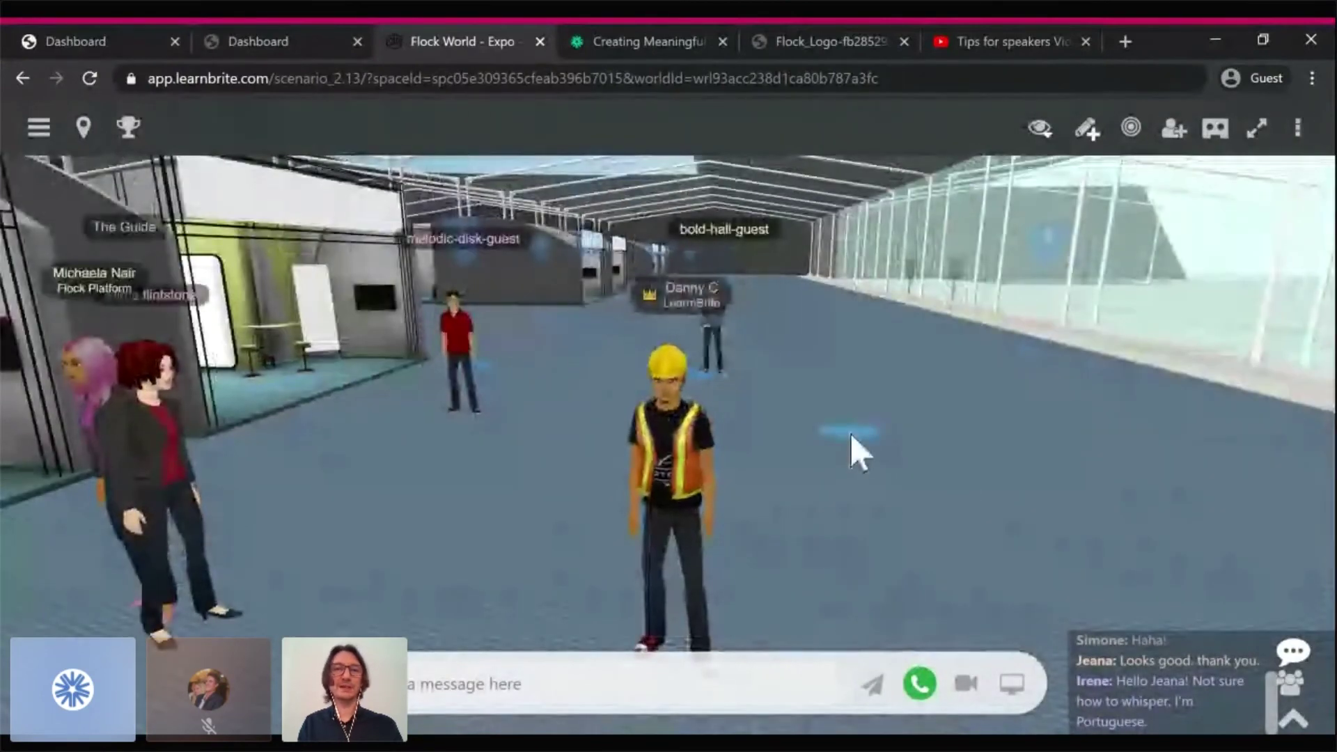
pyautogui.click(849, 434)
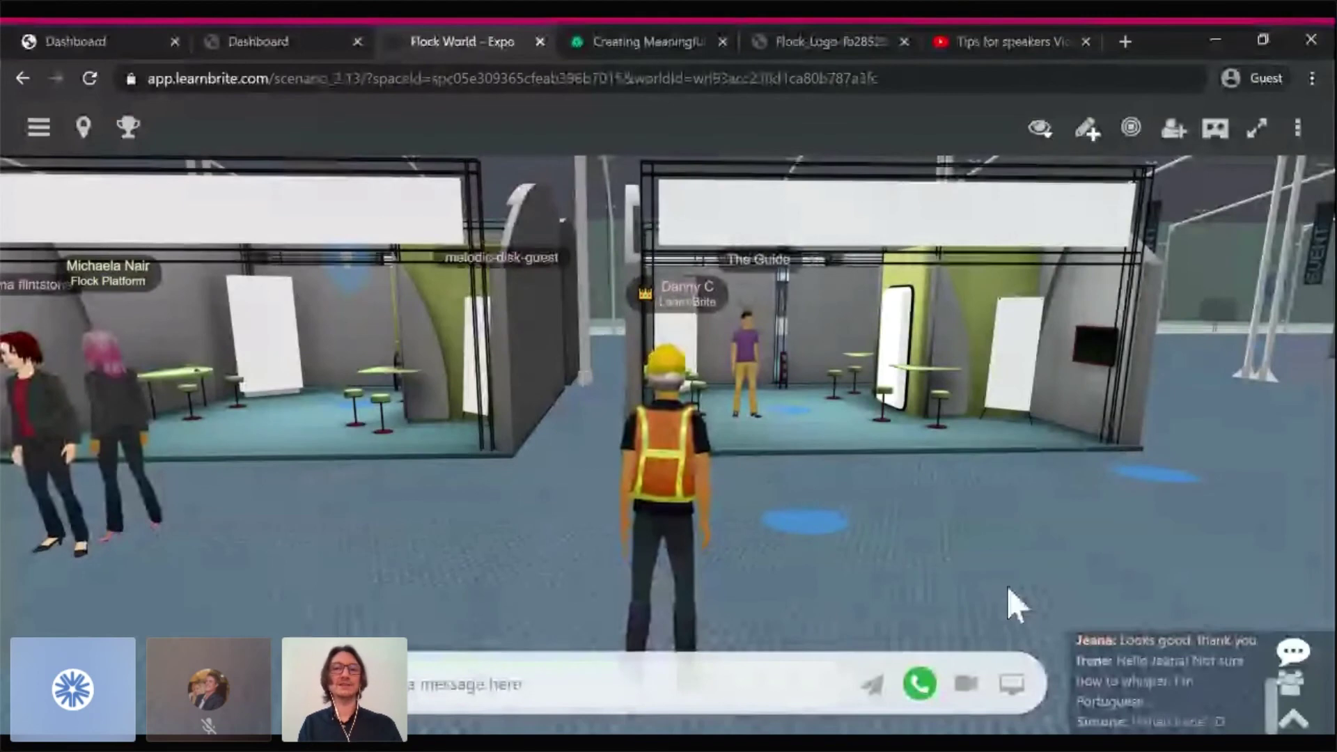
pyautogui.moveTo(1011, 604); pyautogui.dragTo(916, 591)
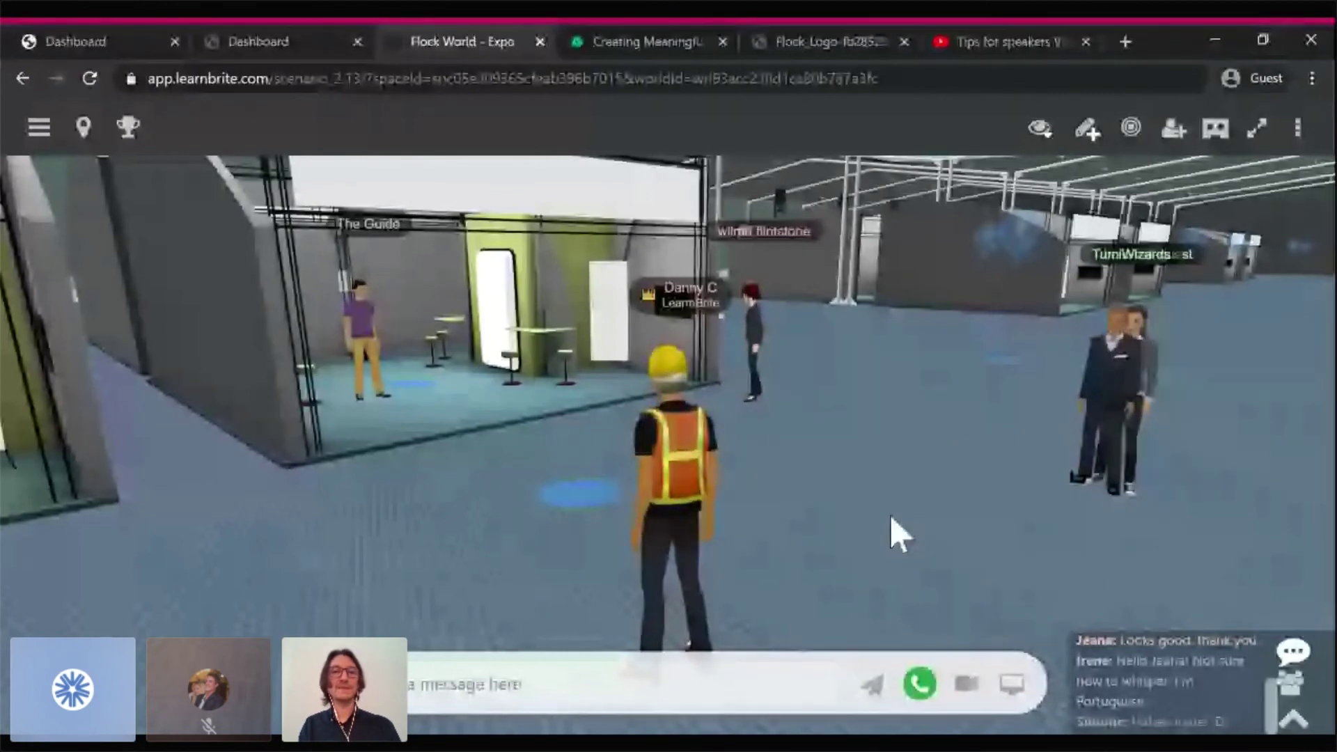
pyautogui.moveTo(895, 533); pyautogui.dragTo(969, 531)
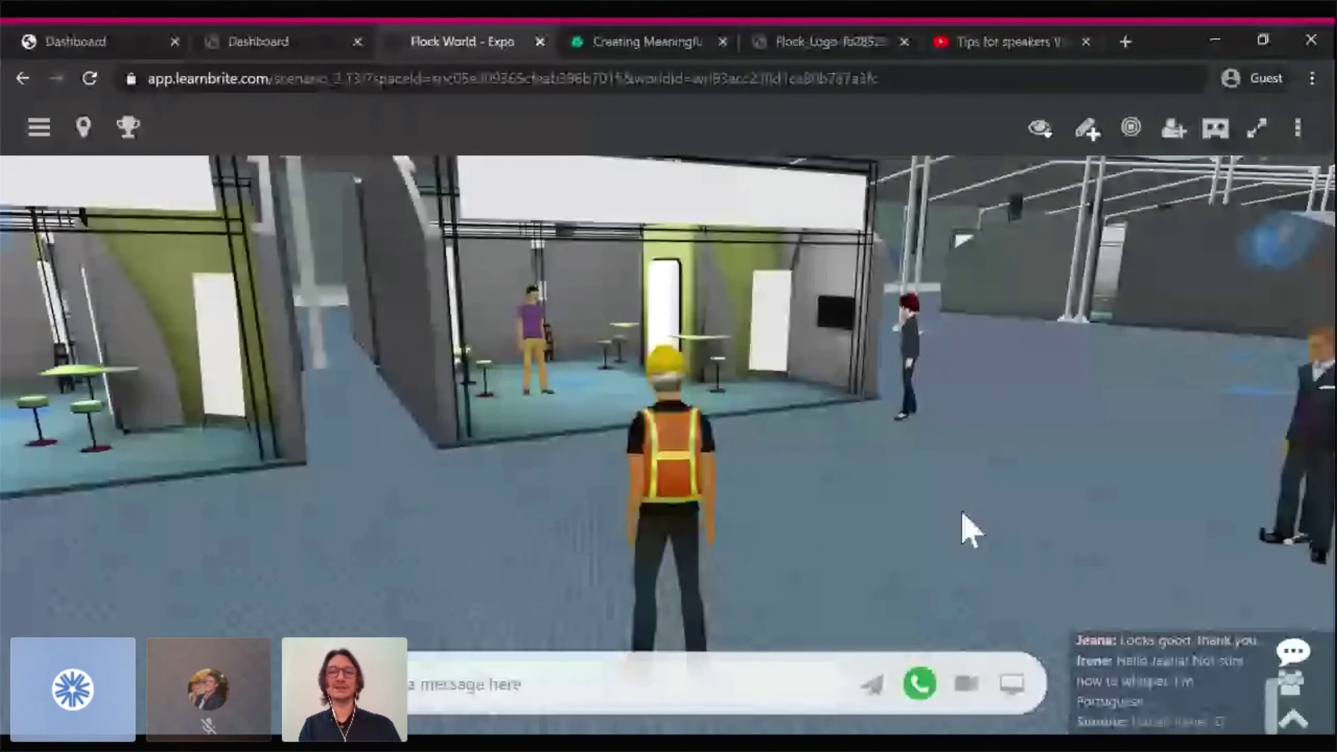
pyautogui.moveTo(969, 531); pyautogui.dragTo(1130, 580)
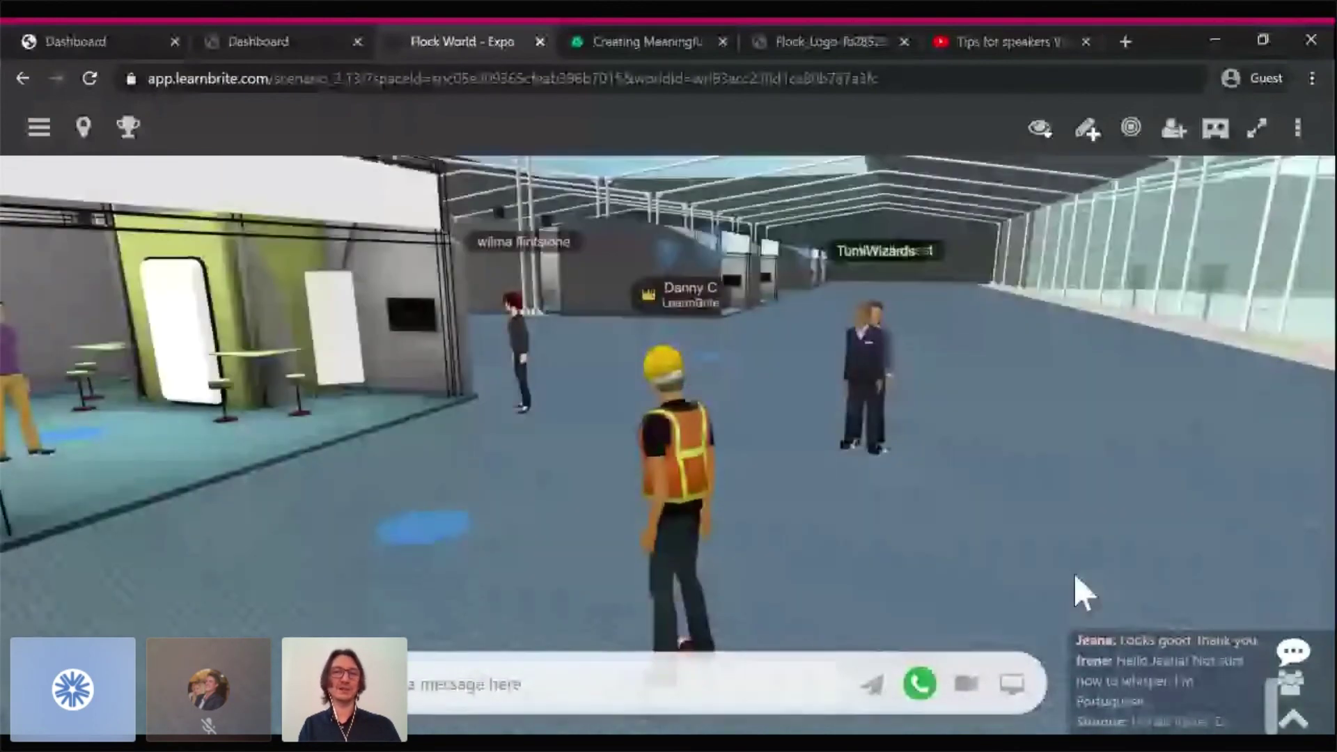
pyautogui.click(1053, 590)
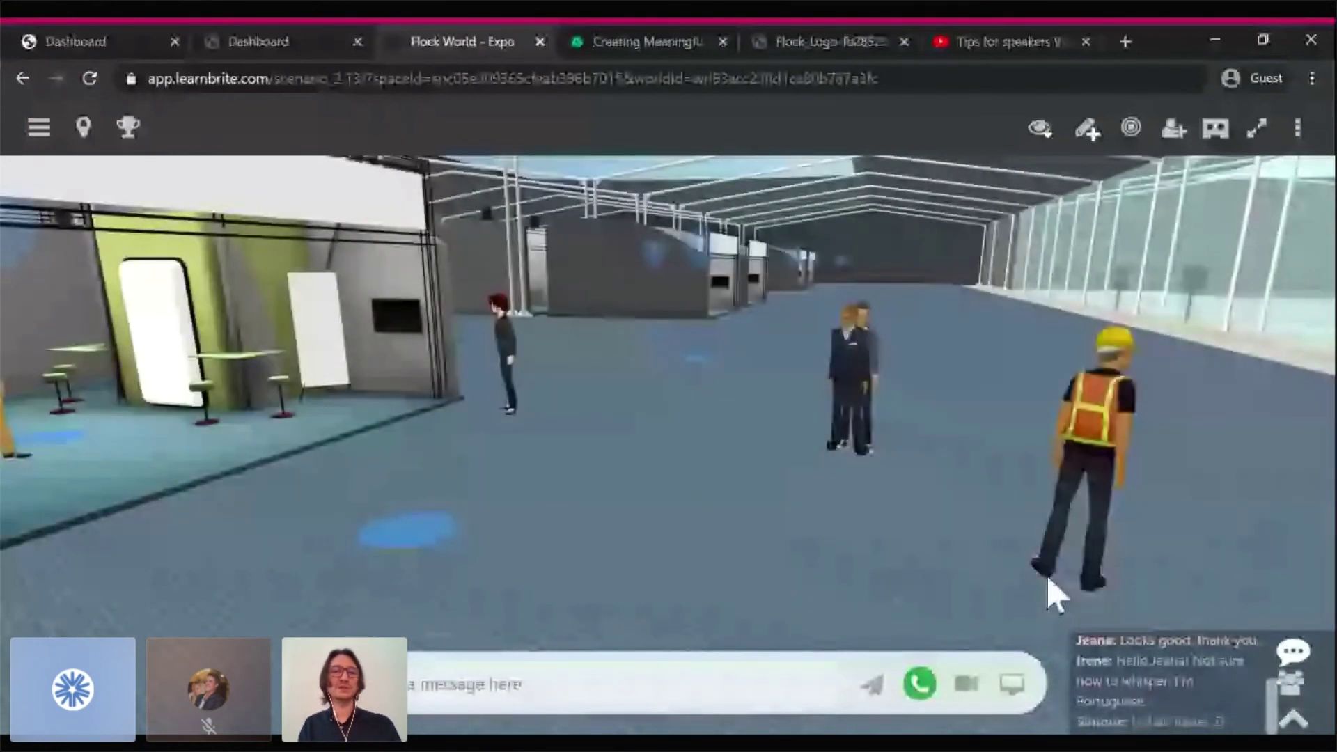
pyautogui.moveTo(1050, 592); pyautogui.dragTo(827, 588)
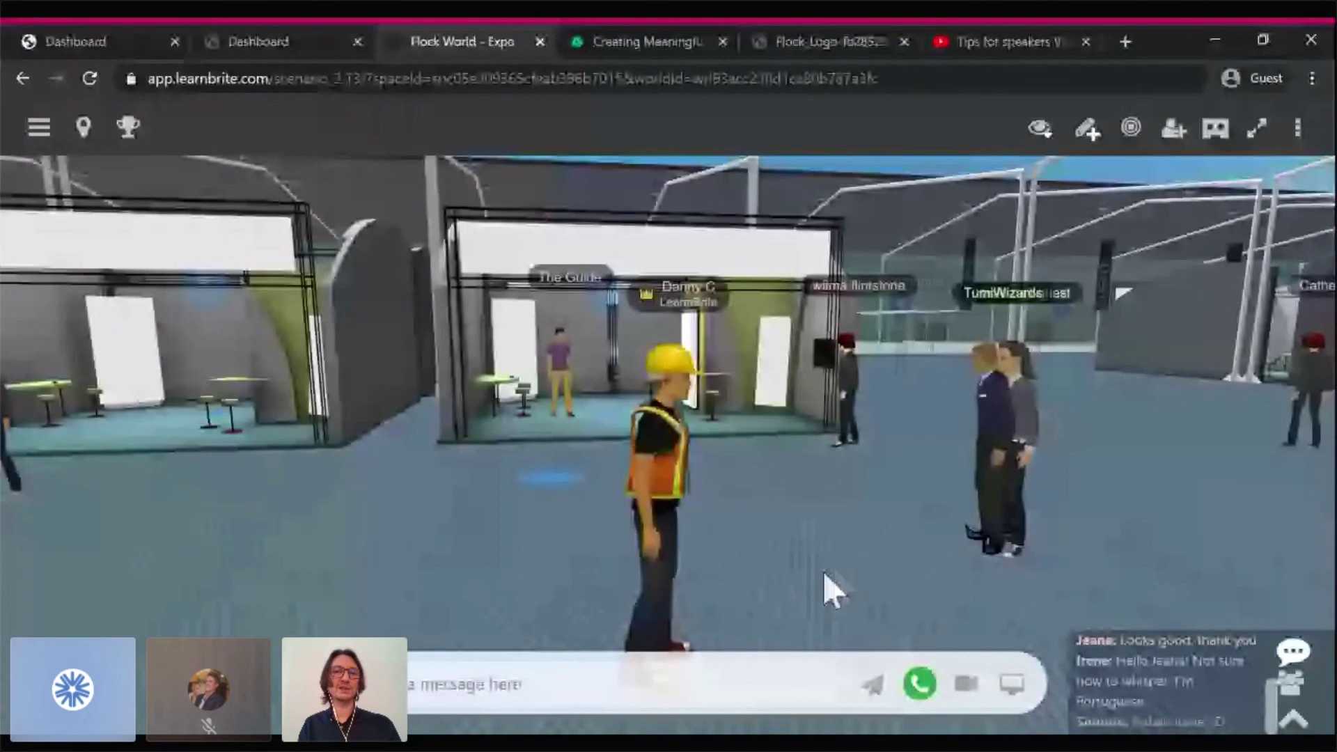